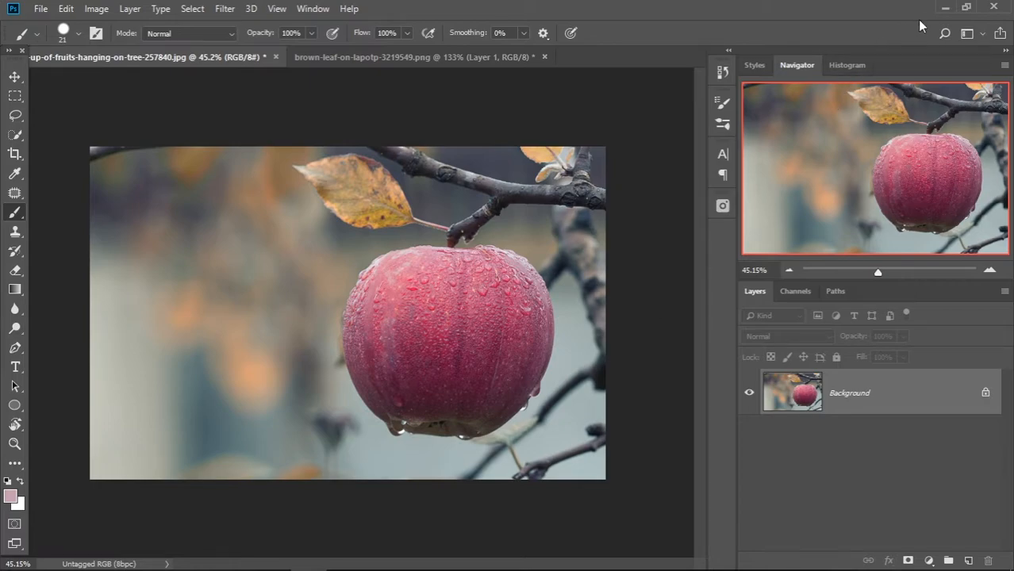
{"action": "left_click", "coordinate": [945, 7]}
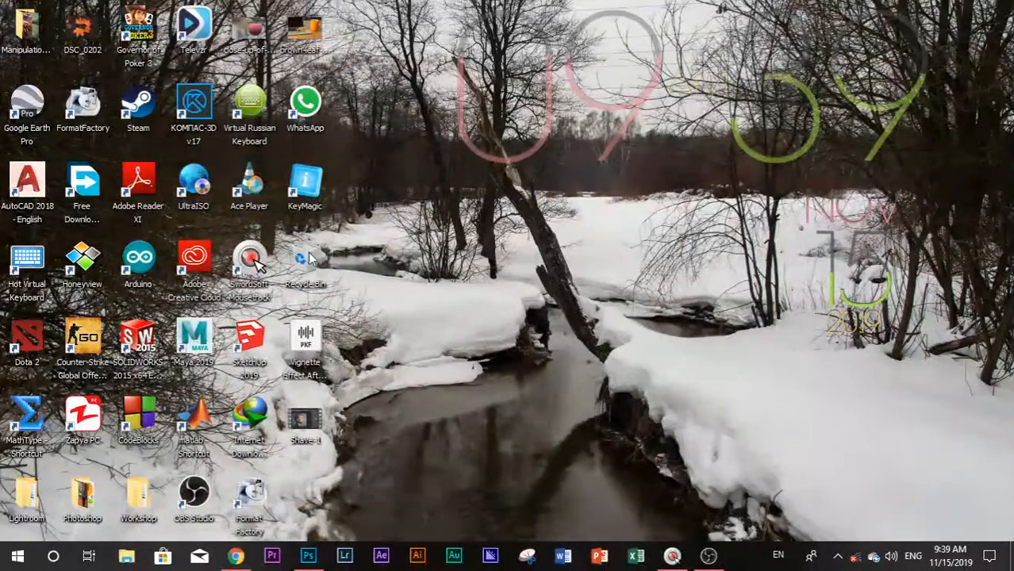
{"action": "double_click", "coordinate": [26, 25]}
{"action": "left_click", "coordinate": [652, 48]}
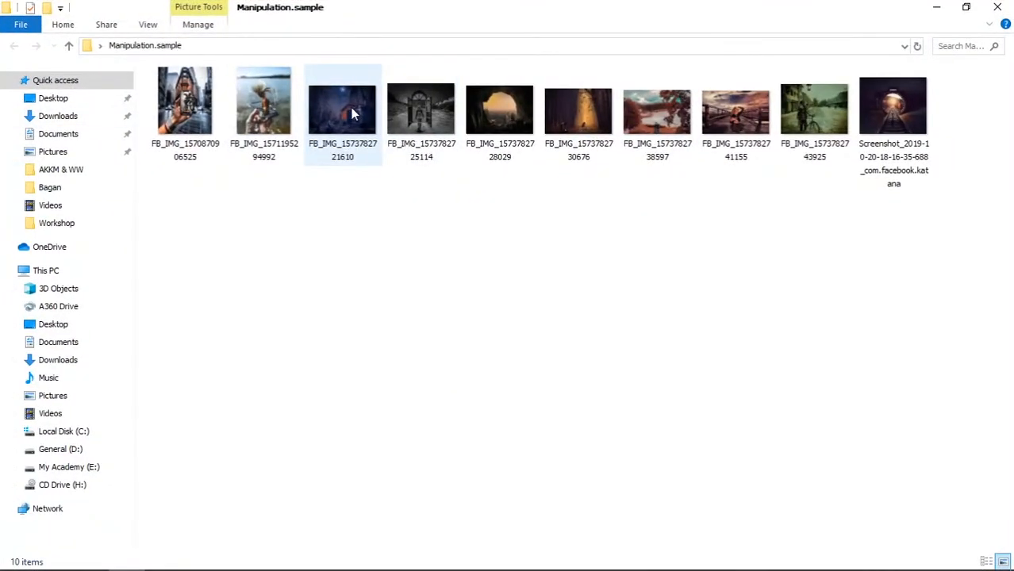
{"action": "double_click", "coordinate": [208, 117]}
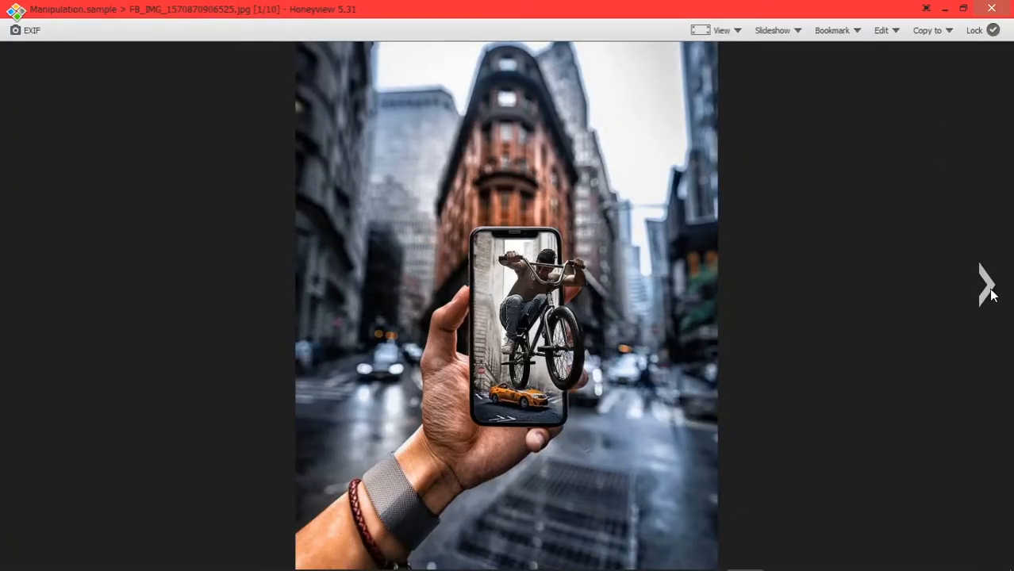
Step: Browse the sample photo manipulations one by one from the second to the eighth image
{"action": "left_click", "coordinate": [990, 294]}
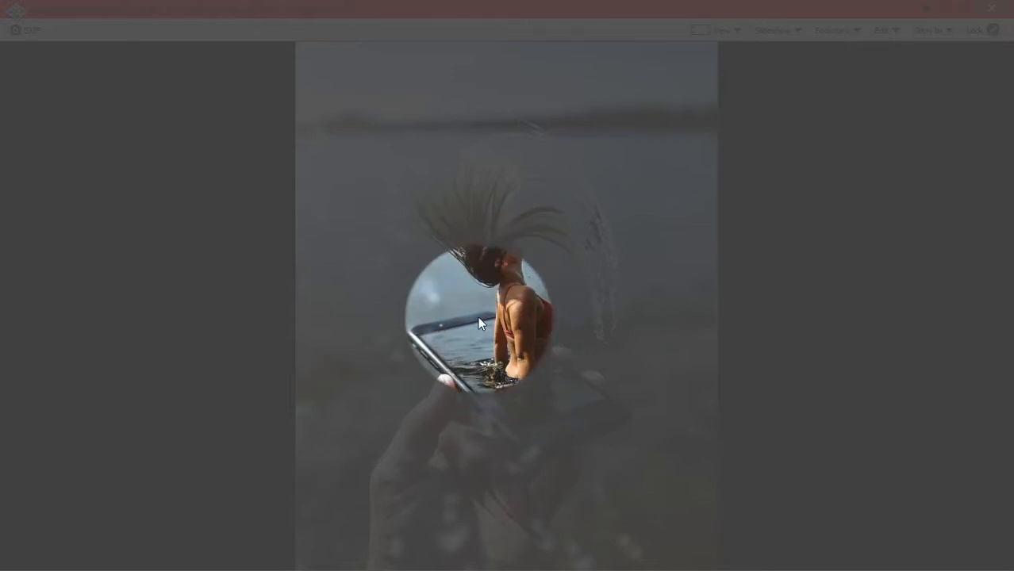
{"action": "key", "text": "Escape"}
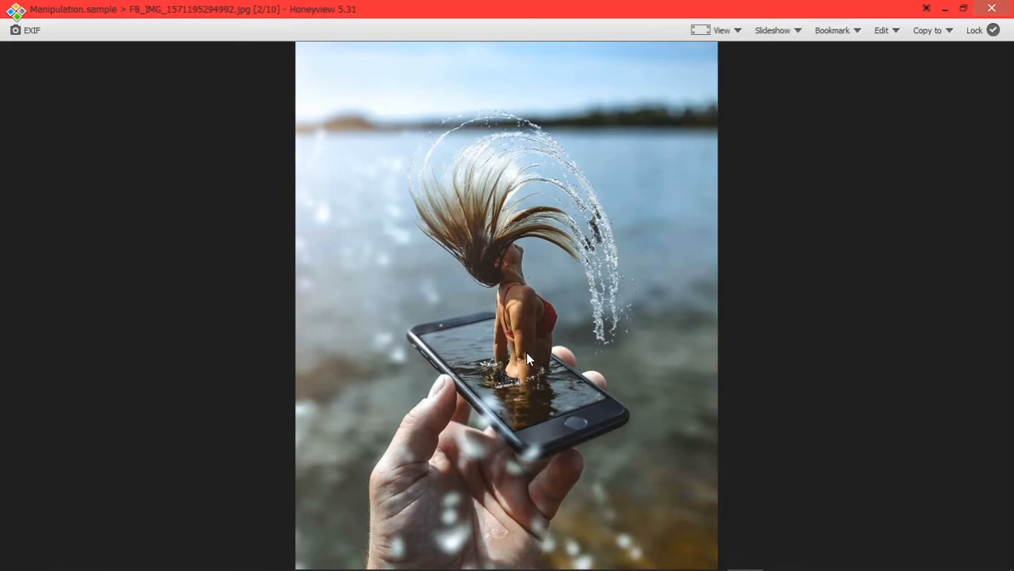
{"action": "mouse_move", "coordinate": [974, 315]}
{"action": "left_click", "coordinate": [973, 303]}
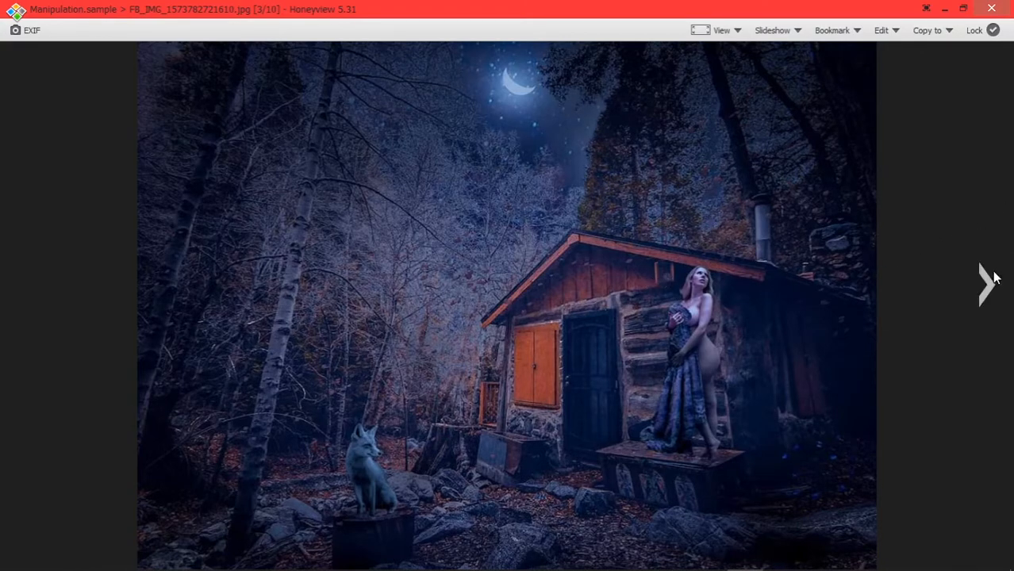
{"action": "left_click", "coordinate": [987, 283]}
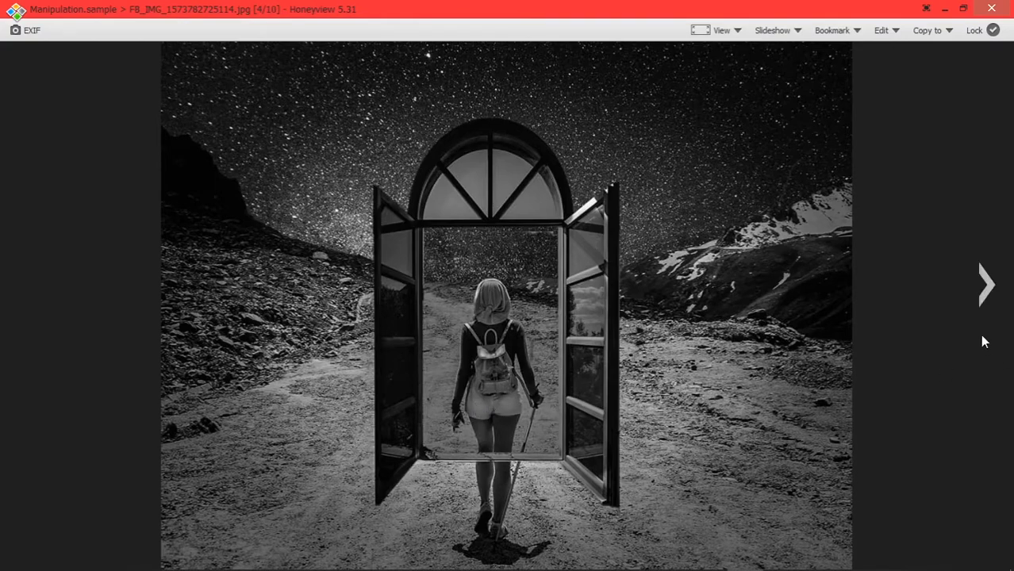
{"action": "left_click", "coordinate": [982, 297]}
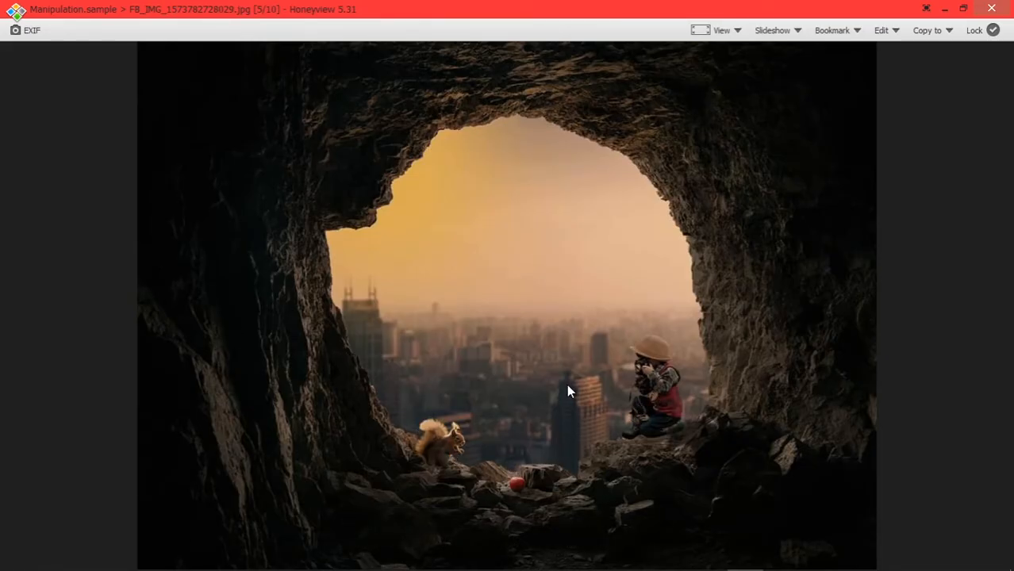
{"action": "mouse_move", "coordinate": [956, 309]}
{"action": "left_click", "coordinate": [982, 292]}
{"action": "left_click", "coordinate": [993, 289]}
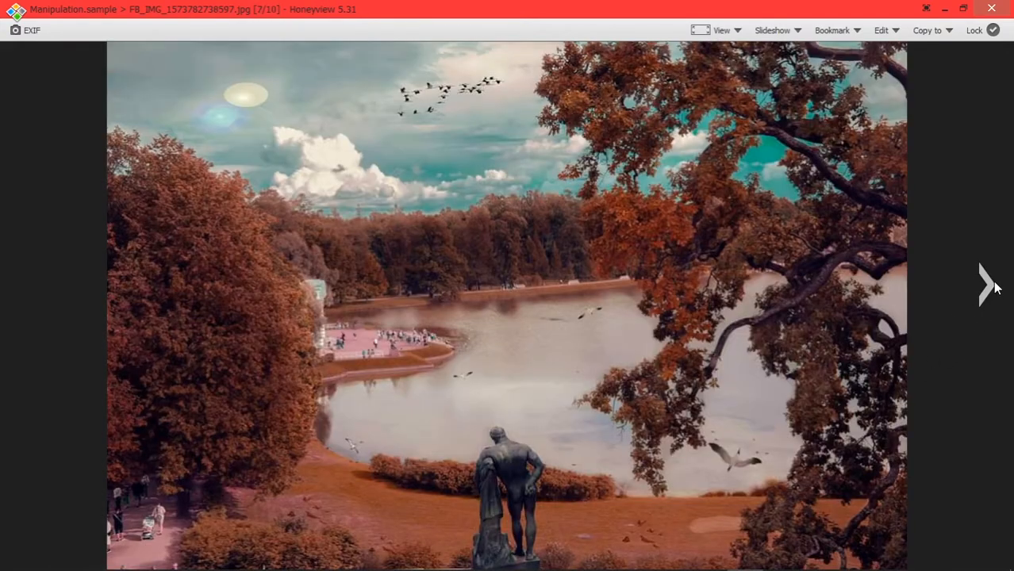
{"action": "left_click", "coordinate": [991, 288]}
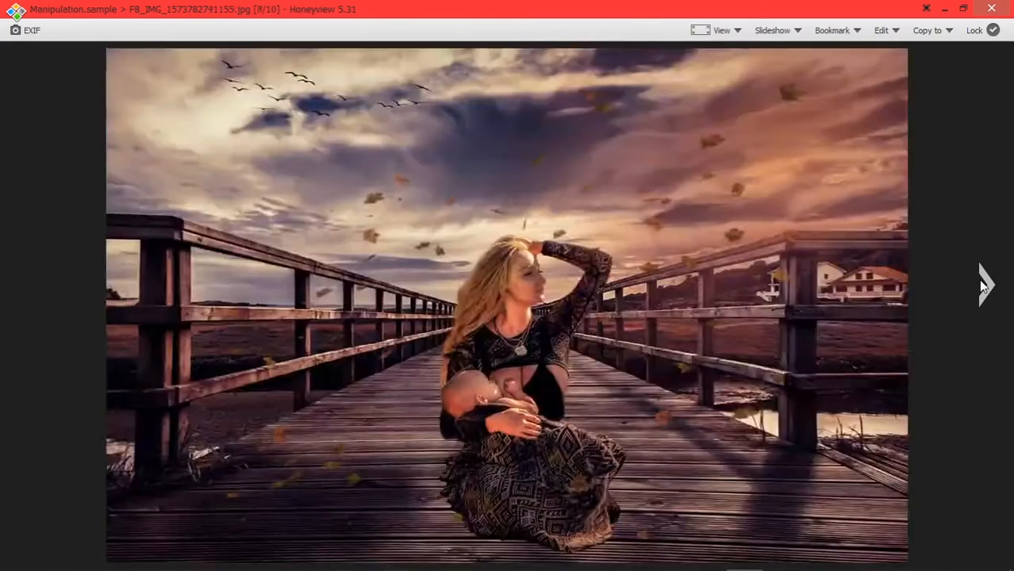
Step: Go back to the seventh sample image, browse on through the tenth, and put the image viewer away
{"action": "left_click", "coordinate": [27, 284]}
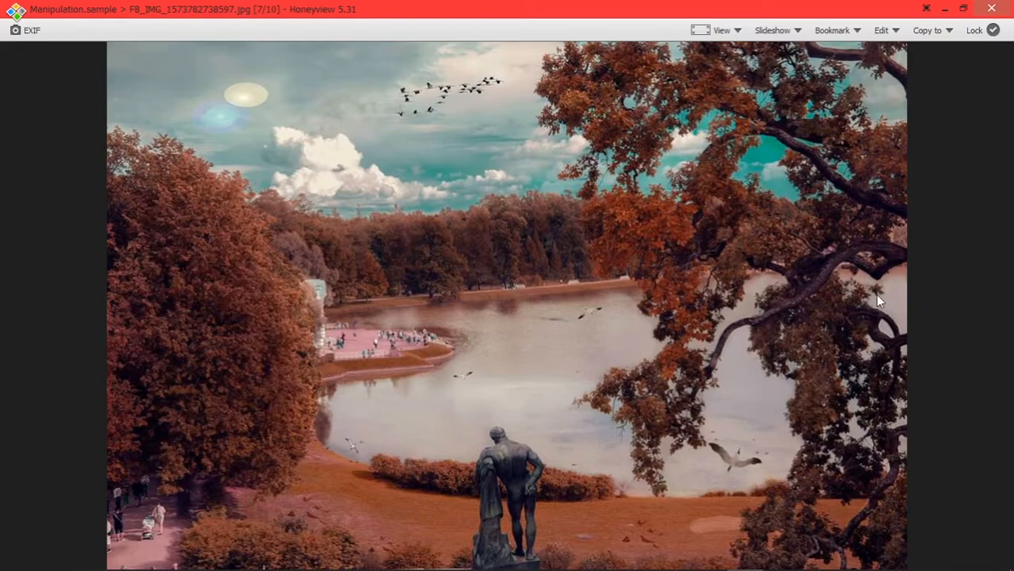
{"action": "left_click", "coordinate": [986, 284]}
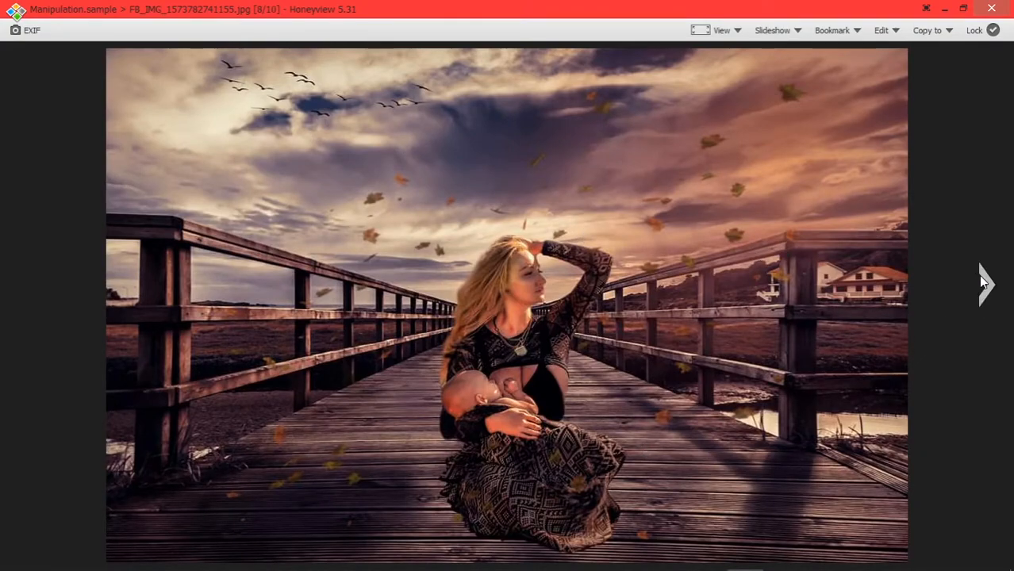
{"action": "left_click", "coordinate": [978, 275]}
{"action": "left_click", "coordinate": [976, 293]}
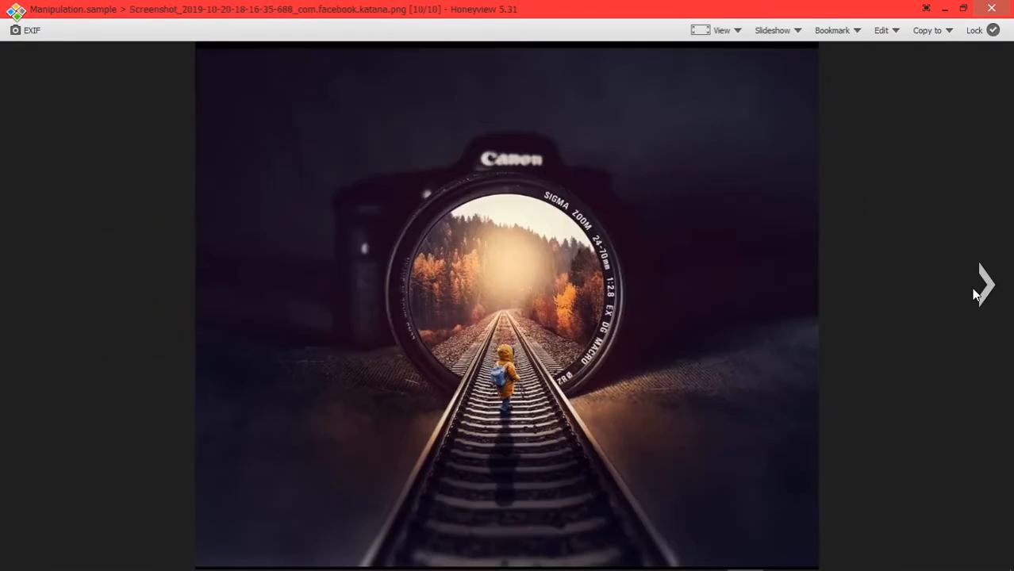
{"action": "left_click", "coordinate": [976, 293]}
{"action": "left_click", "coordinate": [35, 300]}
{"action": "left_click", "coordinate": [945, 11]}
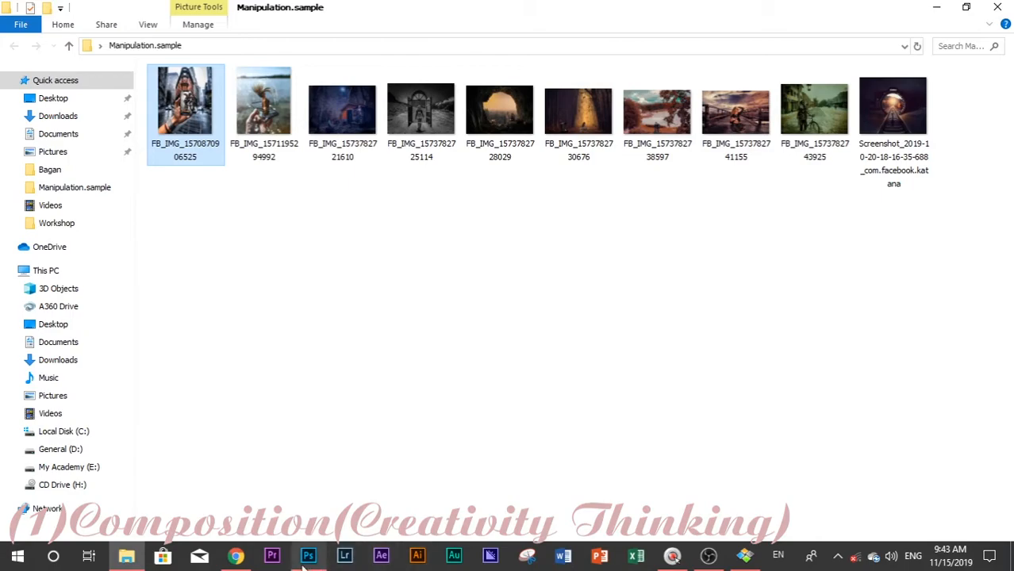
Step: Switch to Photoshop with the apple photo and activate the Quick Selection tool
{"action": "left_click", "coordinate": [306, 558]}
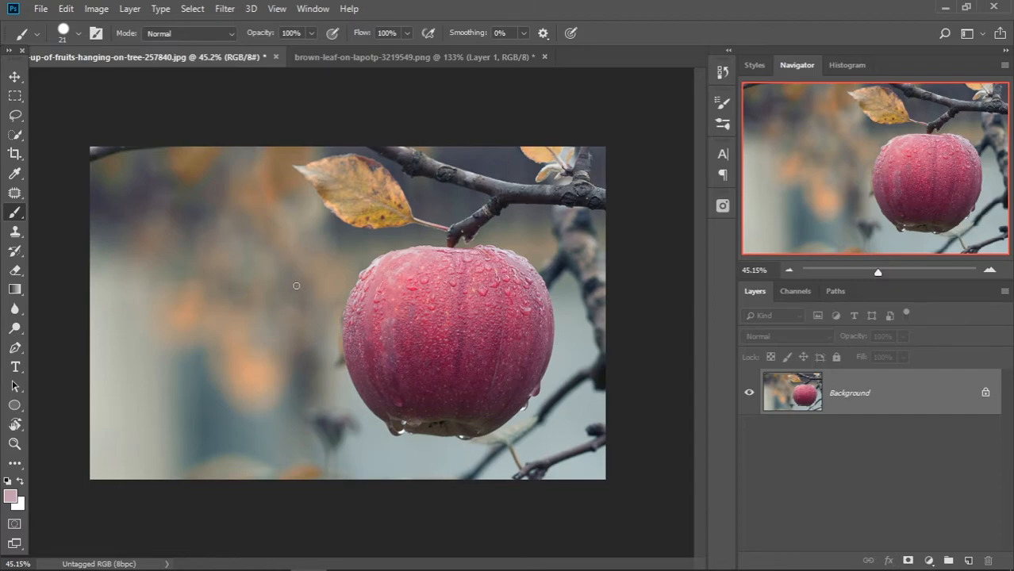
{"action": "right_click", "coordinate": [15, 212]}
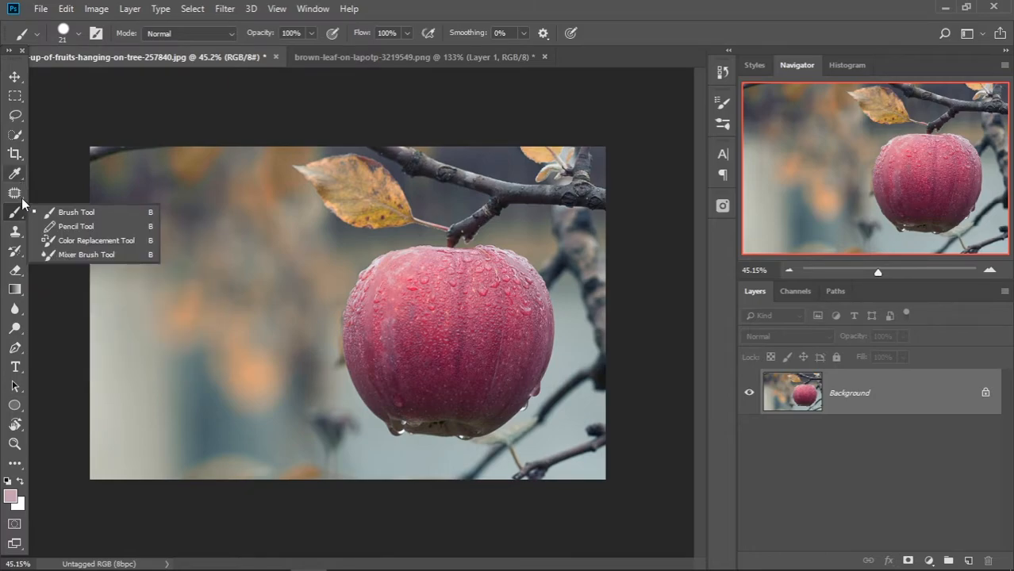
{"action": "right_click", "coordinate": [20, 193]}
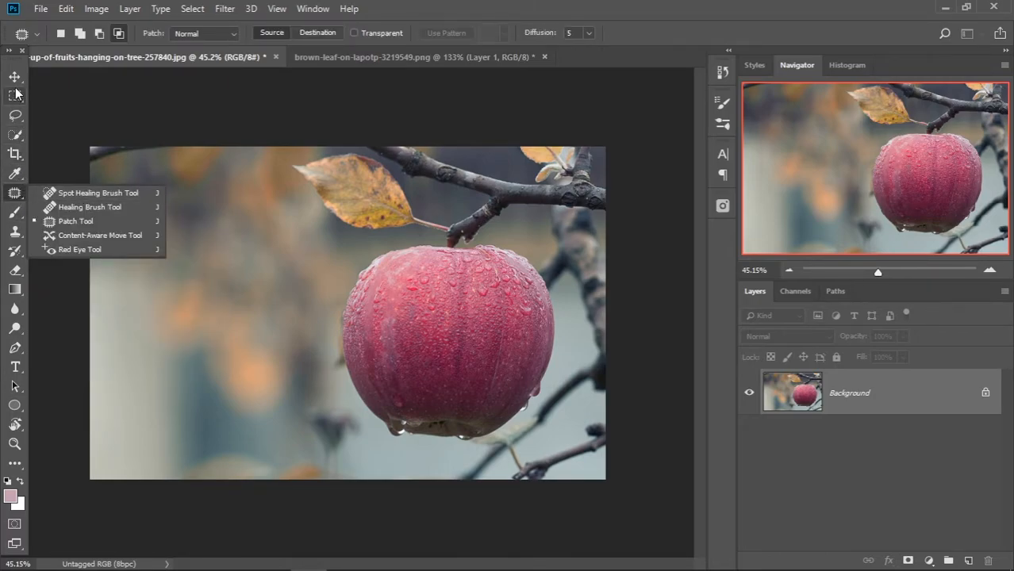
{"action": "right_click", "coordinate": [19, 139]}
{"action": "left_click", "coordinate": [92, 134]}
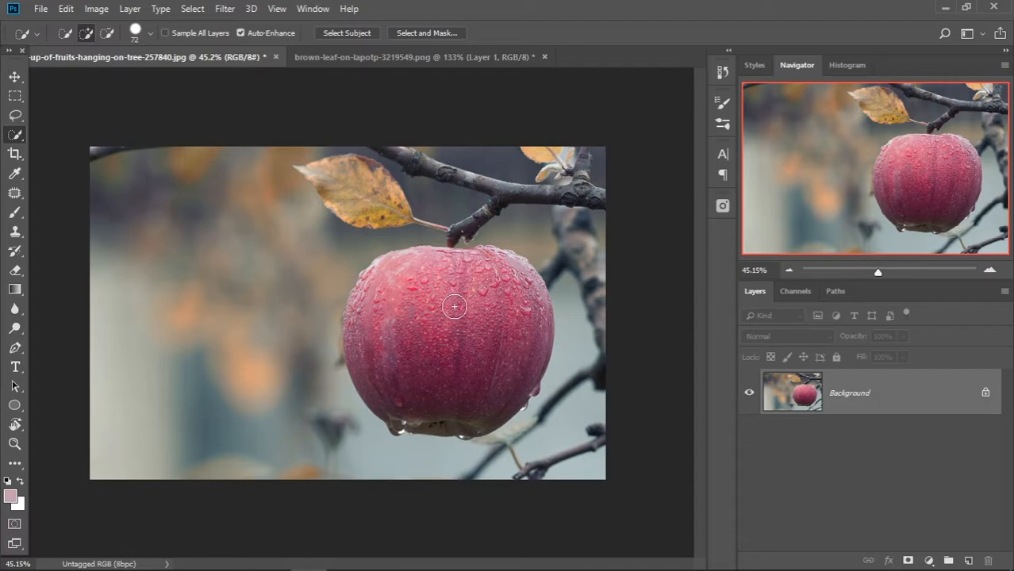
Step: Select the whole apple in the photo with the Quick Selection tool
{"action": "key", "text": "ctrl+plus"}
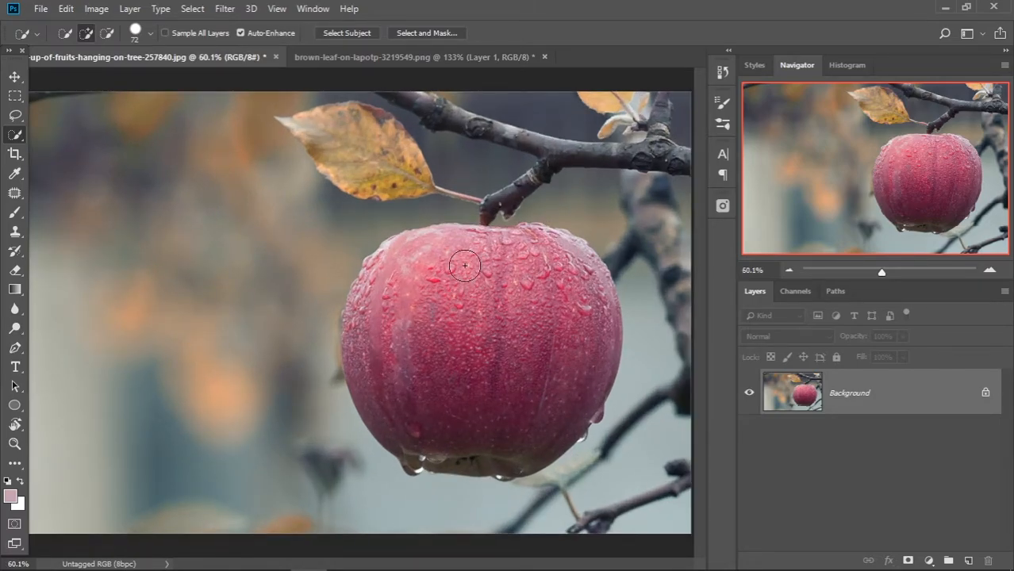
{"action": "right_click", "coordinate": [15, 136]}
{"action": "left_click", "coordinate": [88, 135]}
{"action": "mouse_move", "coordinate": [435, 257]}
{"action": "left_mouse_down"}
{"action": "mouse_move", "coordinate": [484, 392]}
{"action": "mouse_move", "coordinate": [452, 412]}
{"action": "mouse_move", "coordinate": [397, 362]}
{"action": "mouse_move", "coordinate": [372, 305]}
{"action": "mouse_move", "coordinate": [358, 339]}
{"action": "left_mouse_up"}
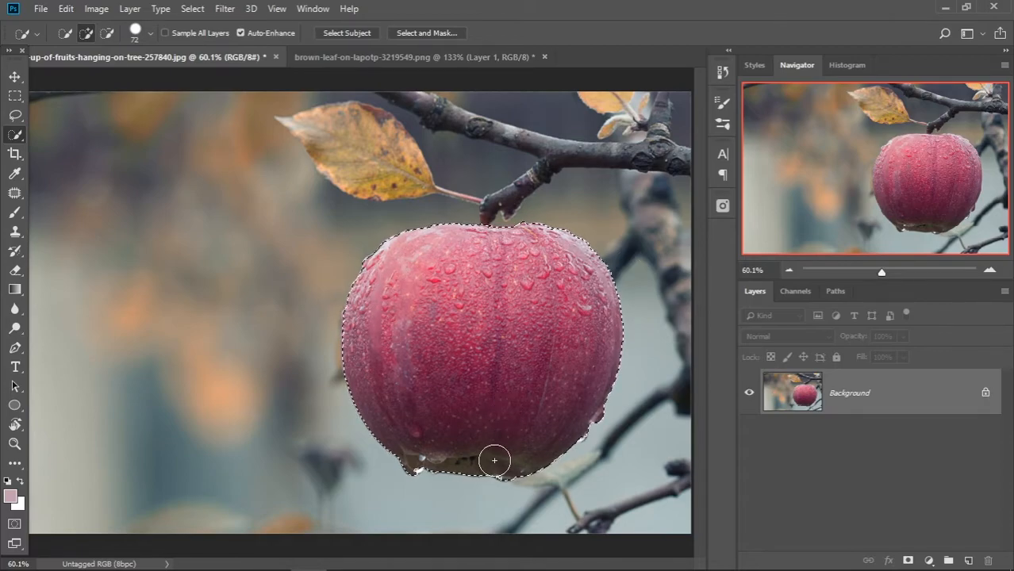
Step: Refine the selection around the water drop at the apple's lower-left edge with a smaller selection brush
{"action": "scroll", "coordinate": [492, 464], "scroll_direction": "up", "scroll_amount": 1}
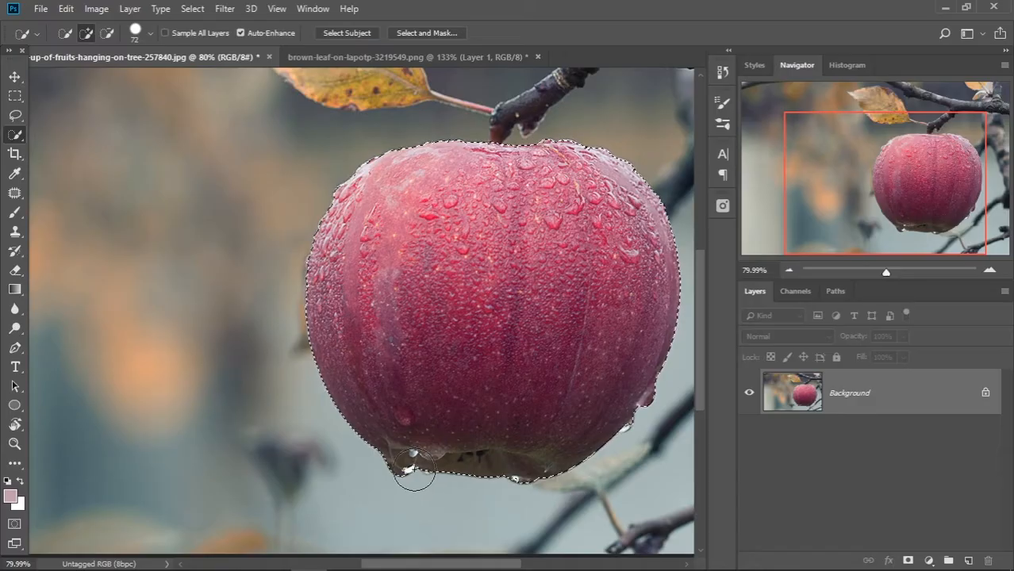
{"action": "left_click_drag", "start_coordinate": [423, 455], "coordinate": [408, 464]}
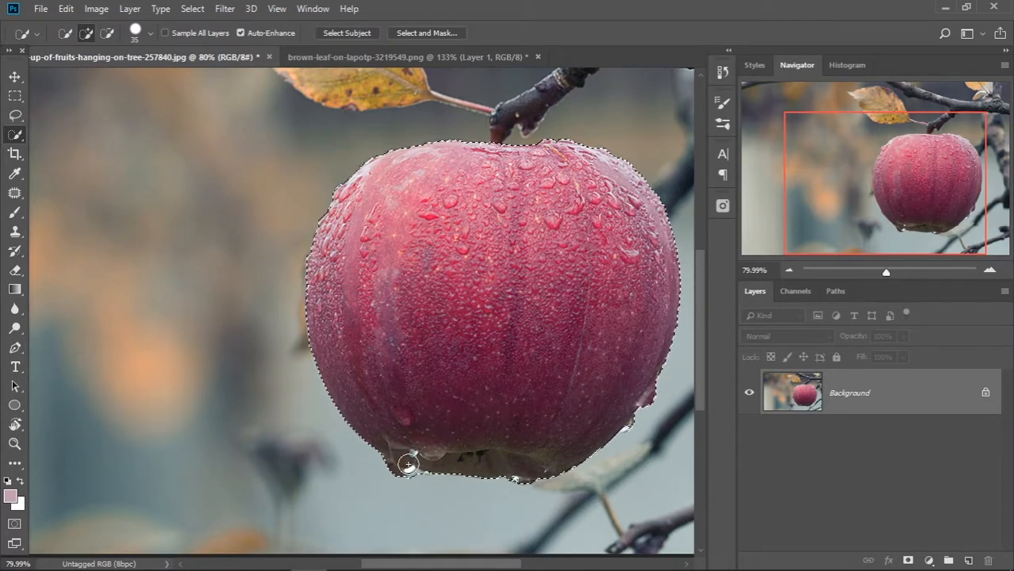
{"action": "scroll", "coordinate": [420, 465], "scroll_direction": "up", "scroll_amount": 1}
{"action": "left_click_drag", "start_coordinate": [420, 465], "coordinate": [415, 465]}
{"action": "scroll", "coordinate": [556, 470], "scroll_direction": "down", "scroll_amount": 2}
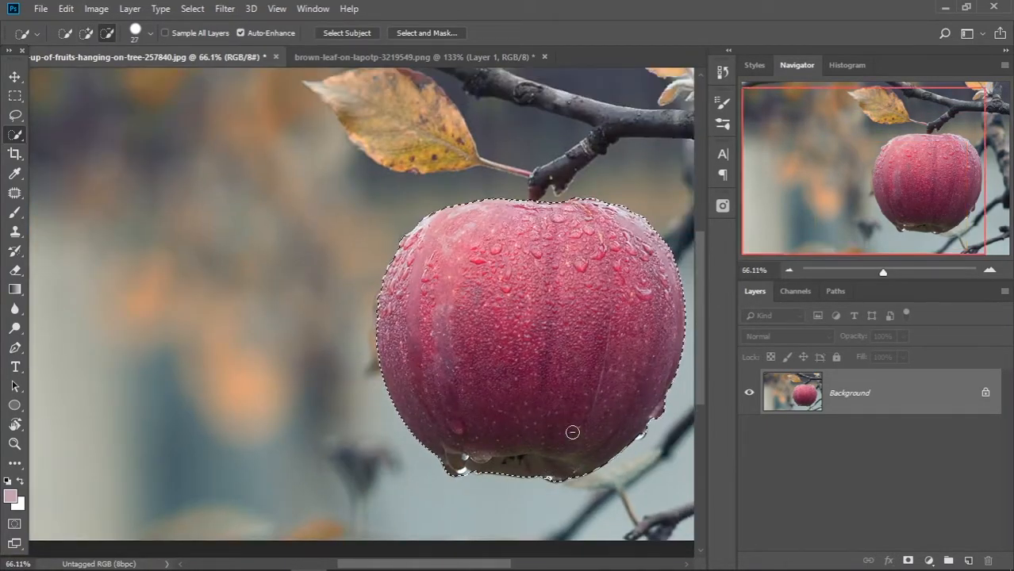
Step: Add the water drop at the apple's lower-right edge to the selection with a brush size of 13
{"action": "scroll", "coordinate": [643, 446], "scroll_direction": "up", "scroll_amount": 2}
{"action": "scroll", "coordinate": [643, 446], "scroll_direction": "up", "scroll_amount": 2}
{"action": "left_click_drag", "start_coordinate": [643, 444], "coordinate": [639, 422]}
{"action": "left_click", "coordinate": [636, 426]}
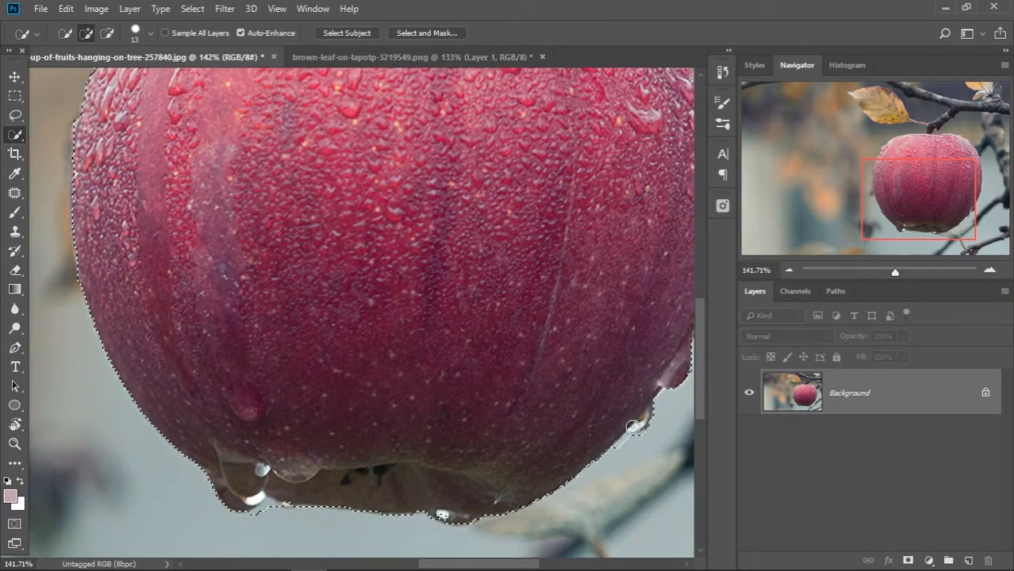
Step: Subtract the excess background beside the lower-left water drop from the selection and check the apple's whole outline
{"action": "scroll", "coordinate": [429, 435], "scroll_direction": "down", "scroll_amount": 2}
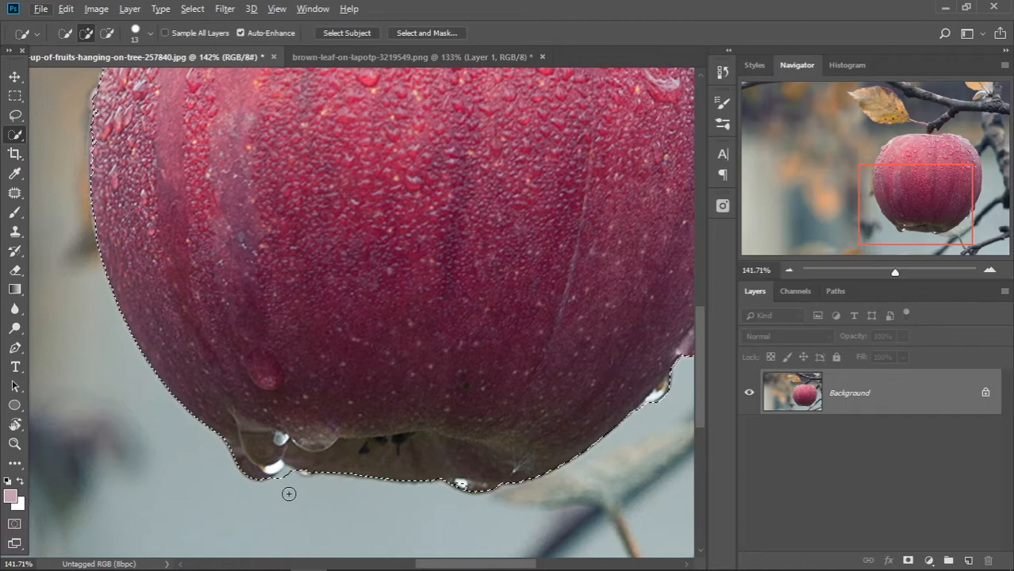
{"action": "key", "text": "alt"}
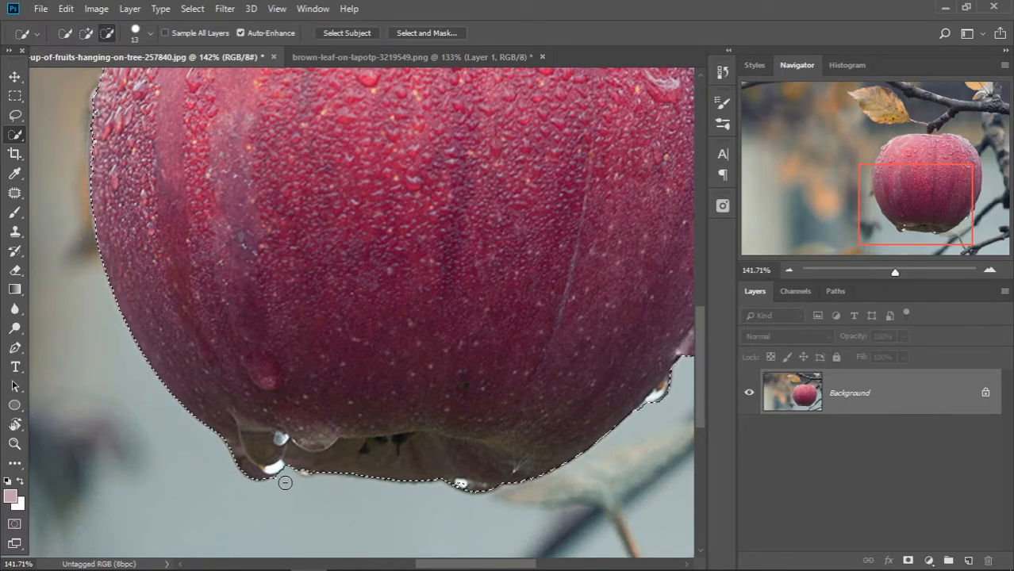
{"action": "scroll", "coordinate": [333, 454], "scroll_direction": "down", "scroll_amount": 2}
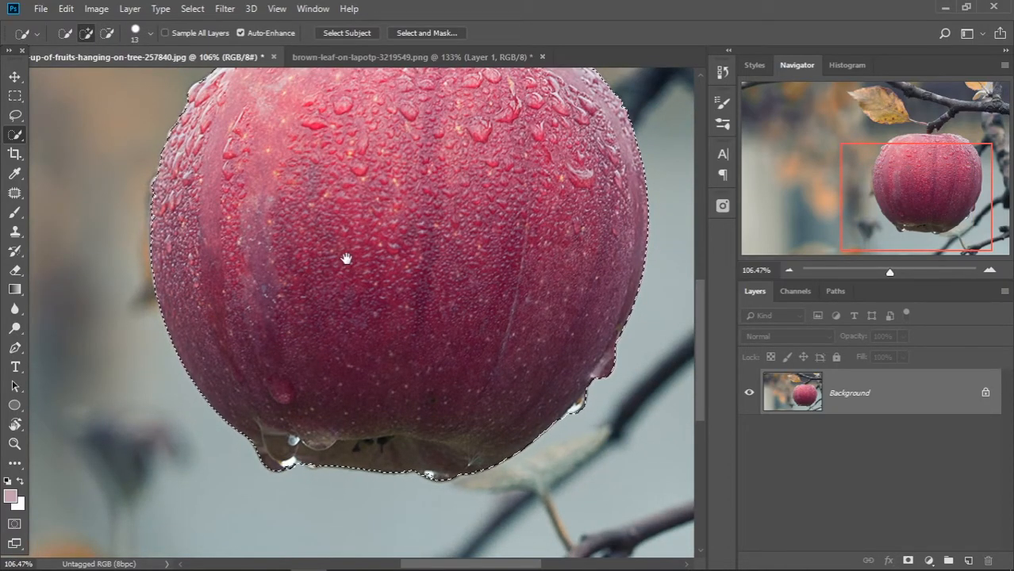
{"action": "left_click_drag", "start_coordinate": [345, 260], "coordinate": [353, 403]}
{"action": "mouse_move", "coordinate": [541, 290]}
{"action": "left_mouse_down"}
{"action": "mouse_move", "coordinate": [517, 317]}
{"action": "mouse_move", "coordinate": [523, 179]}
{"action": "left_mouse_up"}
{"action": "scroll", "coordinate": [475, 286], "scroll_direction": "down", "scroll_amount": 2}
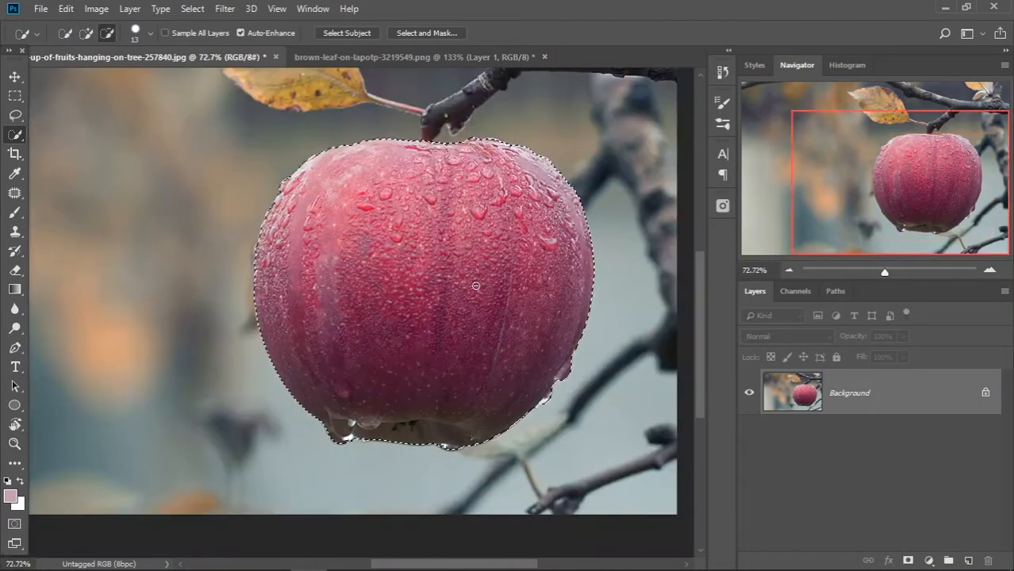
{"action": "scroll", "coordinate": [474, 286], "scroll_direction": "down", "scroll_amount": 1}
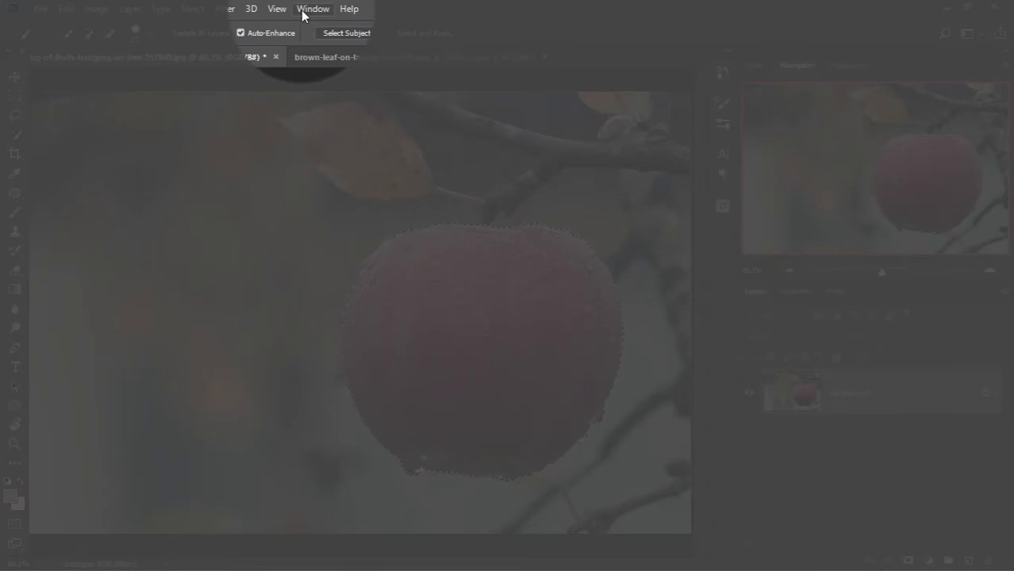
Step: Add a layer mask from the selection to isolate the apple from its background
{"action": "left_click", "coordinate": [302, 11]}
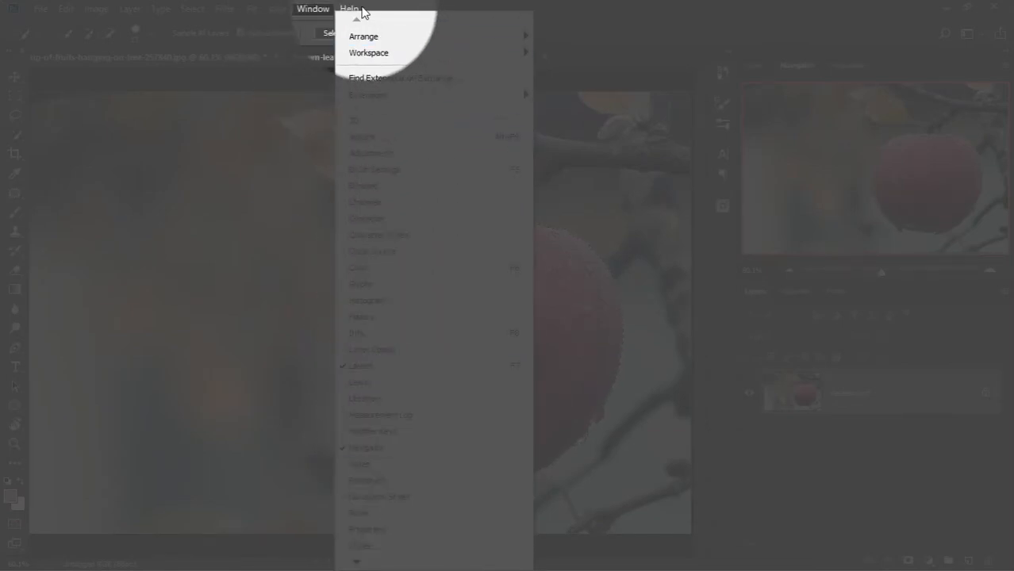
{"action": "left_click", "coordinate": [393, 5]}
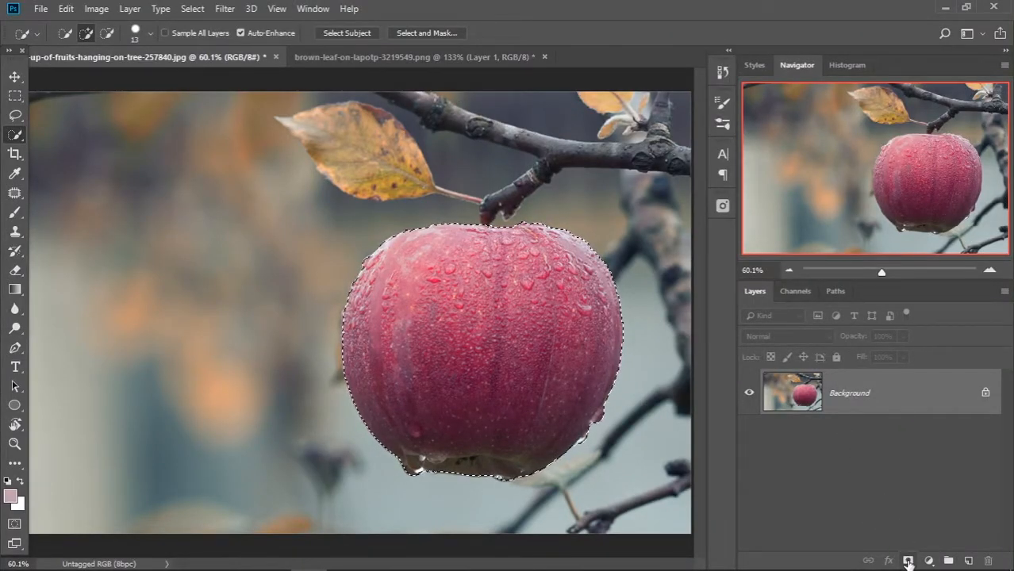
{"action": "left_click", "coordinate": [908, 560]}
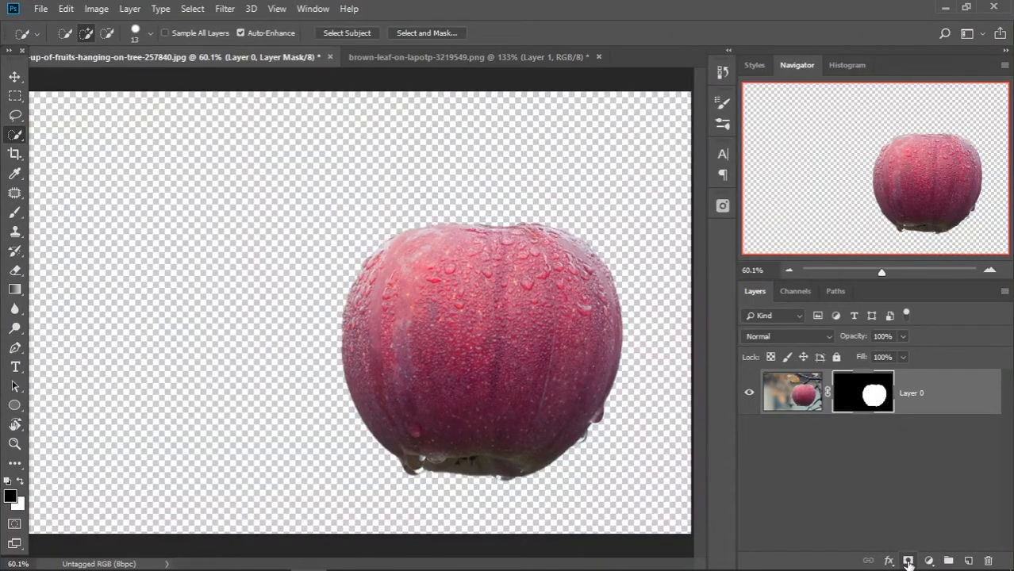
Step: Display the layer mask's Properties and make the image of Layer 0 active instead of its mask
{"action": "left_click", "coordinate": [300, 9]}
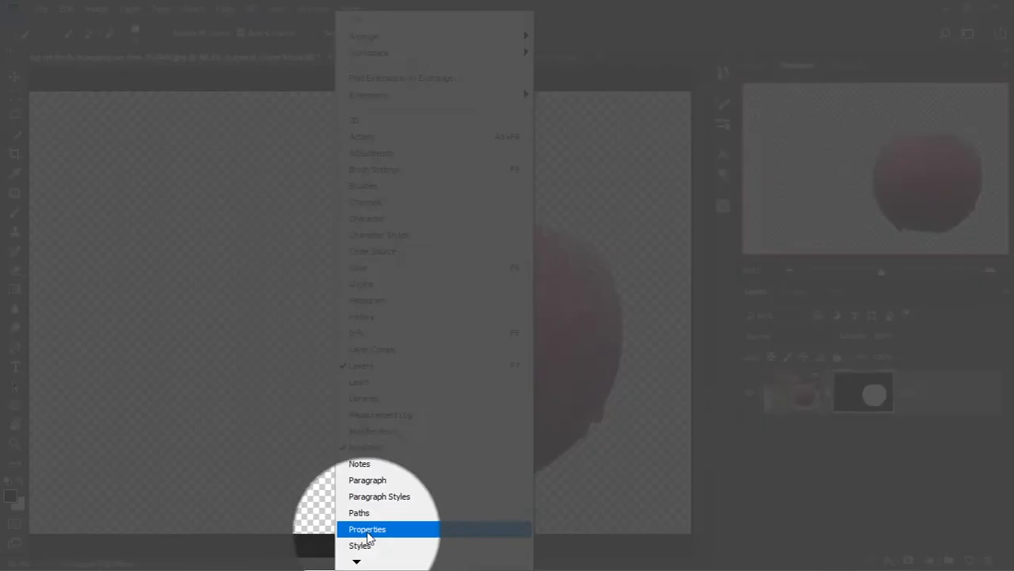
{"action": "left_click", "coordinate": [367, 532]}
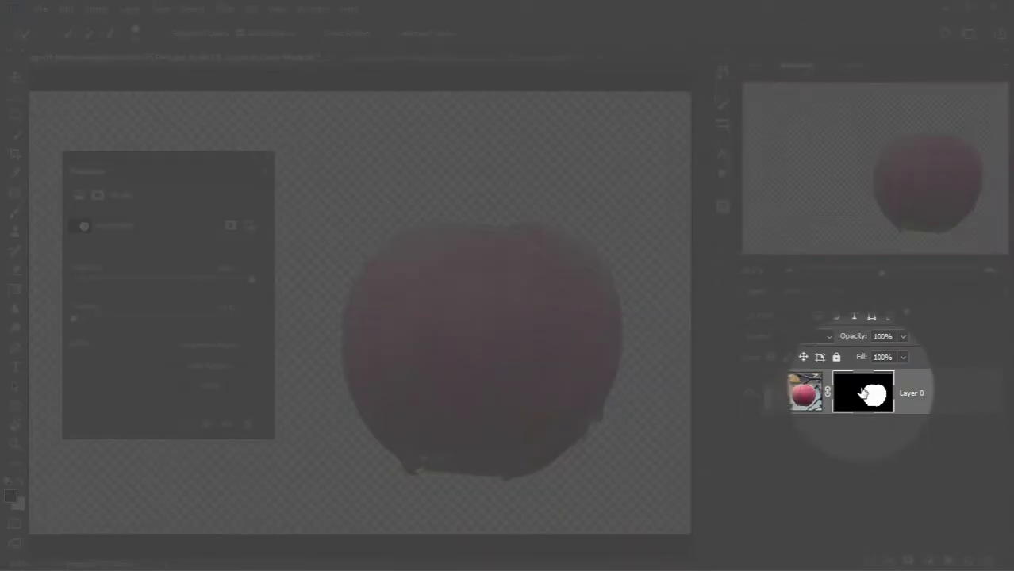
{"action": "left_click", "coordinate": [807, 399]}
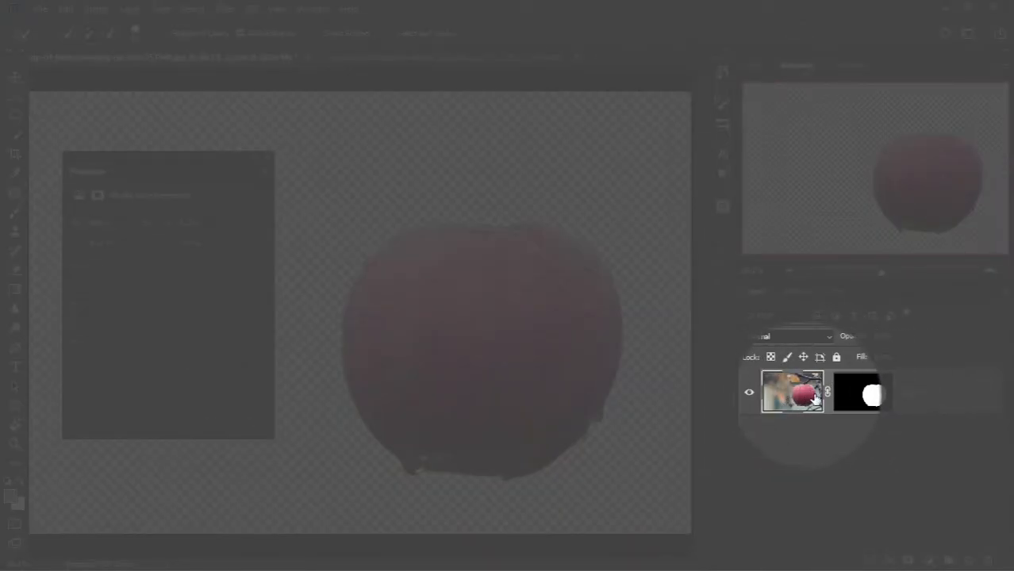
Step: Open Layer 0's mask in Select and Mask, compare the Onion Skin and Black & White views, and keep Black & White
{"action": "left_click", "coordinate": [867, 394]}
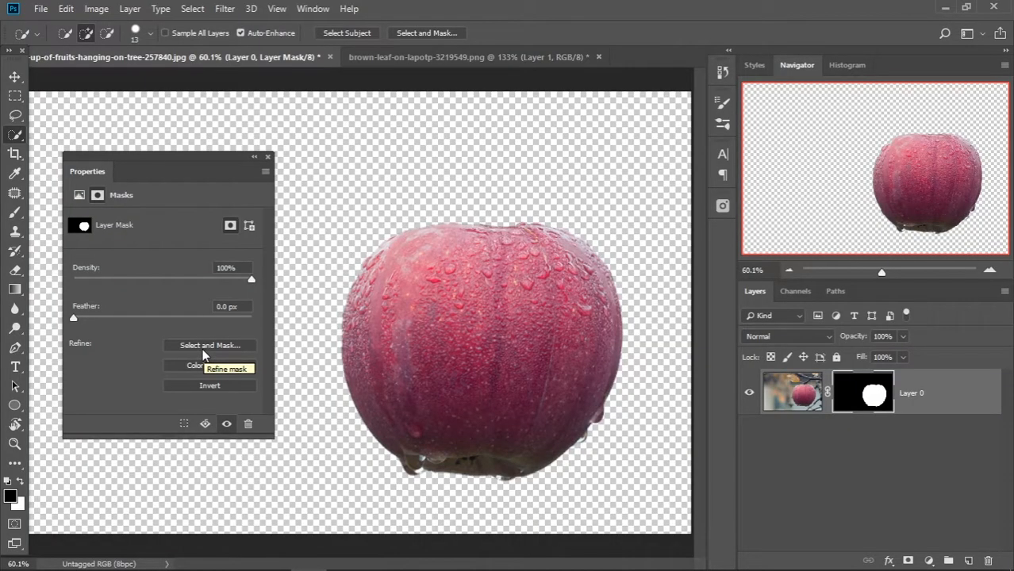
{"action": "left_click", "coordinate": [202, 346]}
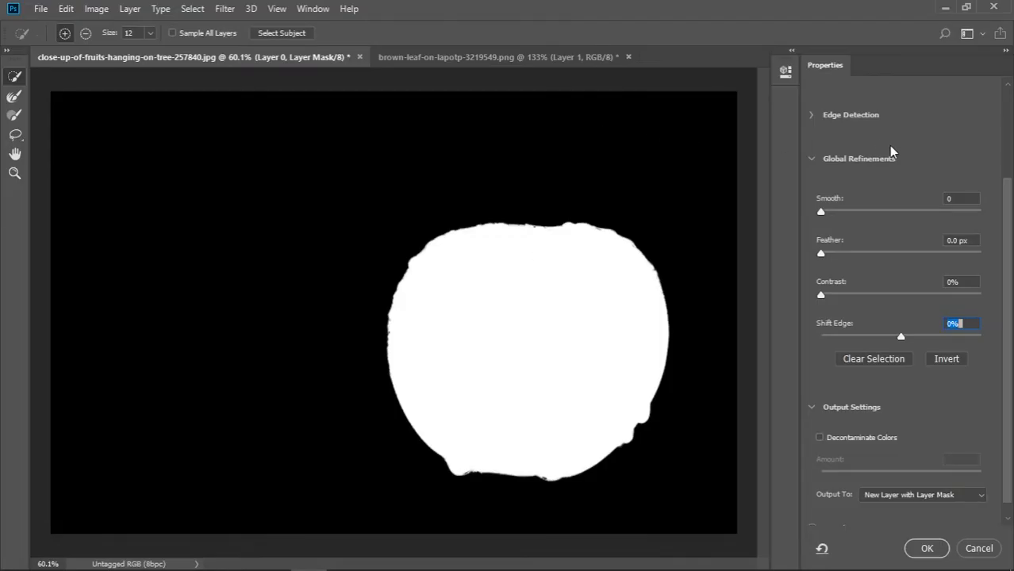
{"action": "left_click_drag", "start_coordinate": [1009, 271], "coordinate": [1007, 136]}
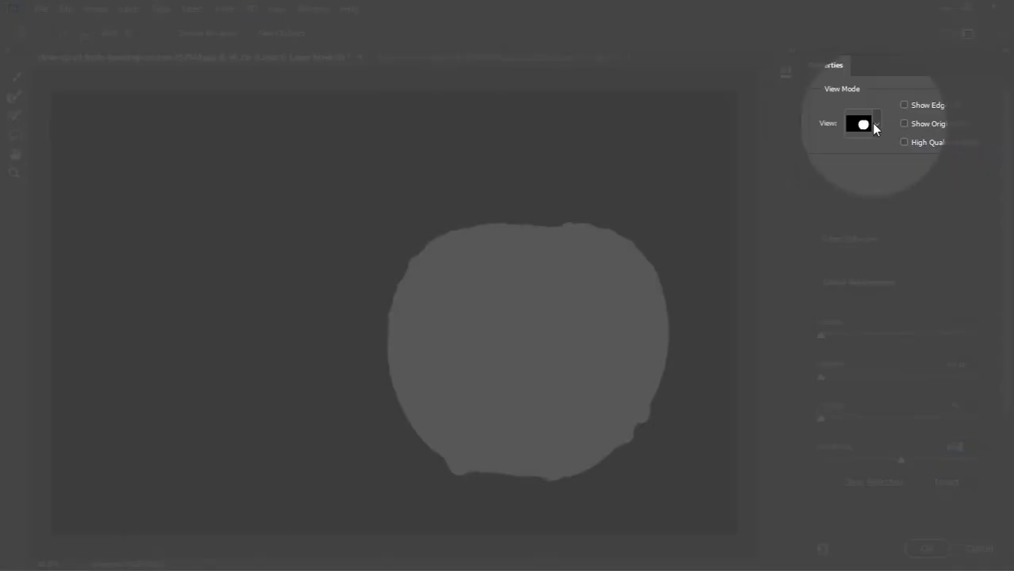
{"action": "left_click", "coordinate": [875, 126]}
{"action": "left_click", "coordinate": [861, 161]}
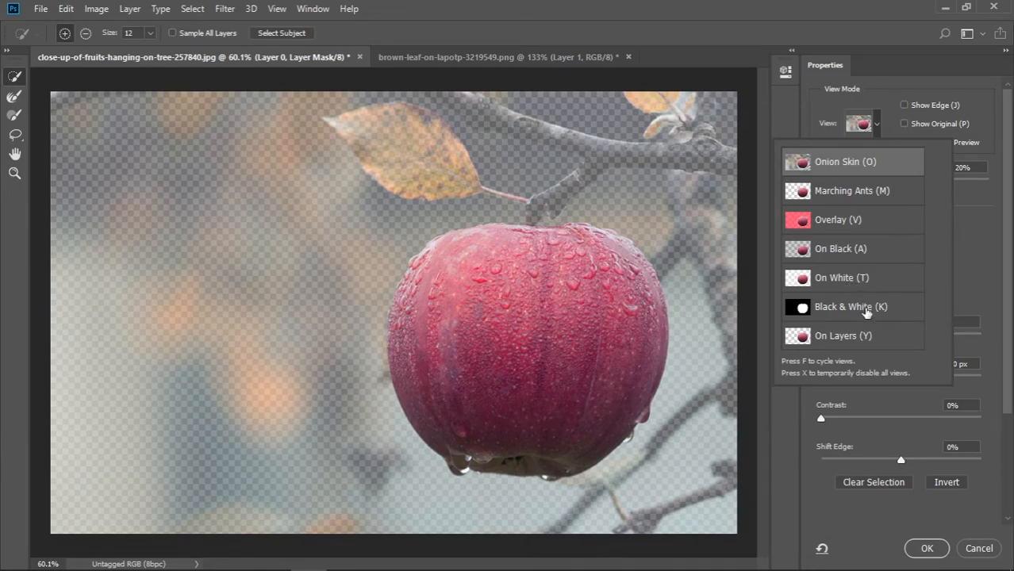
{"action": "left_click", "coordinate": [866, 312]}
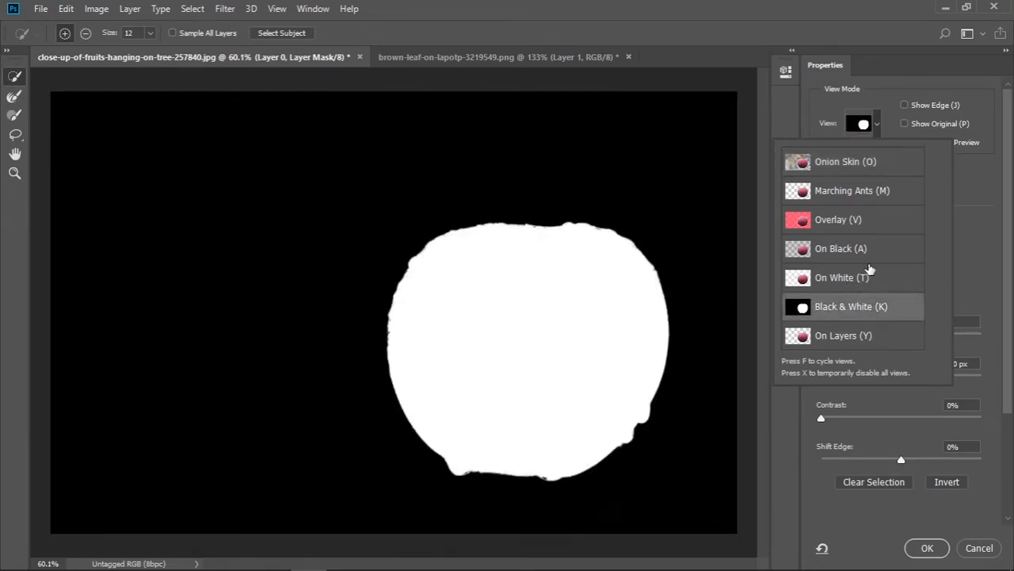
{"action": "left_click", "coordinate": [968, 195]}
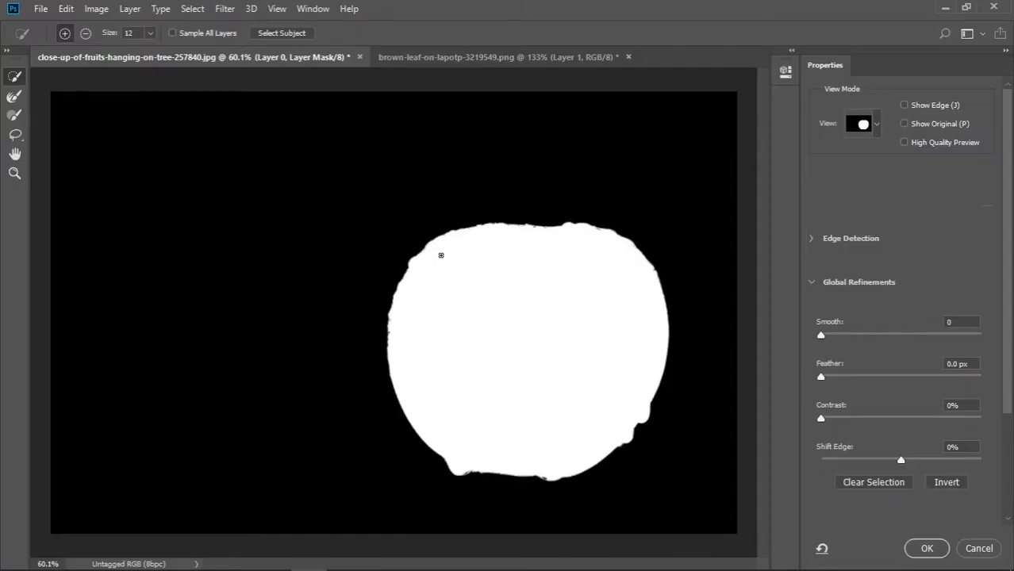
Step: Examine the apple mask's upper-left edge at high magnification for roughness and the transition between black and white pixels
{"action": "scroll", "coordinate": [441, 254], "scroll_direction": "up", "scroll_amount": 5}
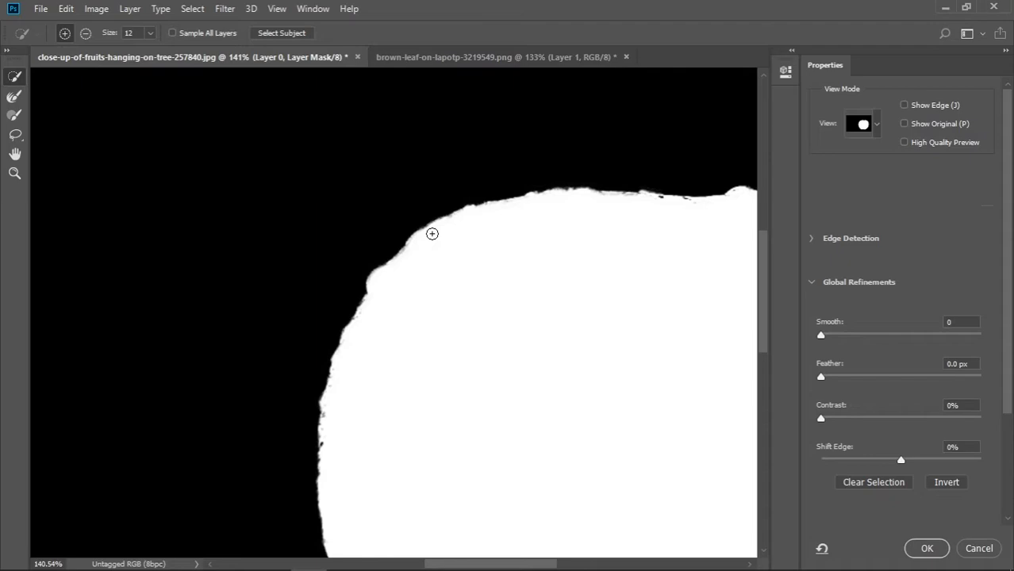
{"action": "key", "text": "alt"}
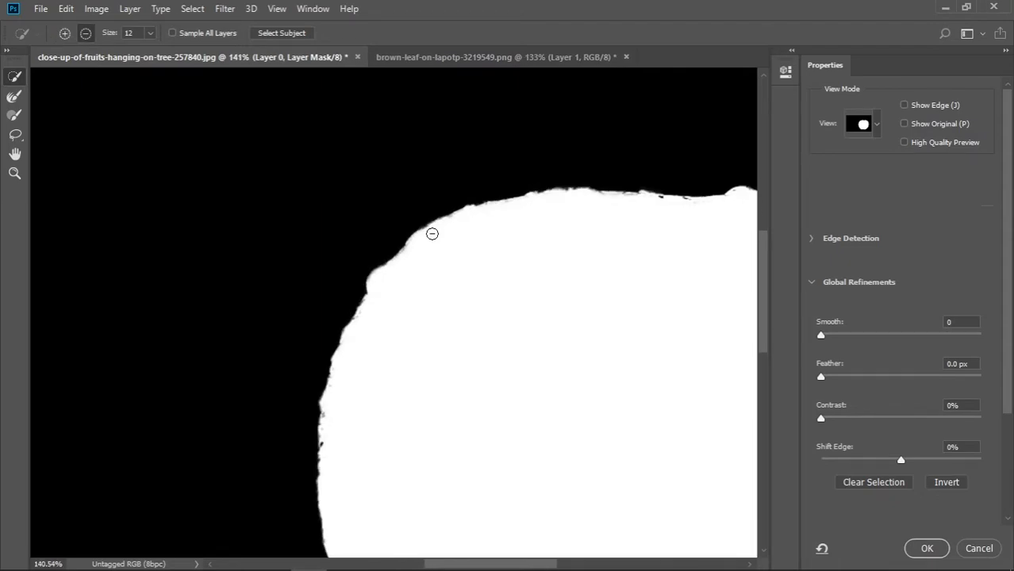
{"action": "scroll", "coordinate": [431, 233], "scroll_direction": "down", "scroll_amount": 2}
{"action": "scroll", "coordinate": [431, 233], "scroll_direction": "down", "scroll_amount": 1}
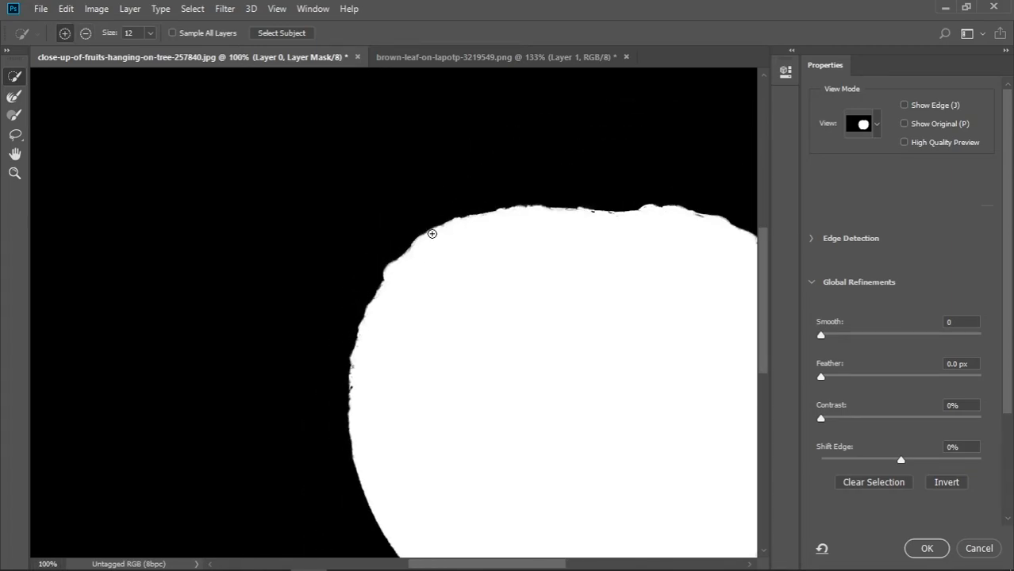
{"action": "key", "text": "h"}
{"action": "left_click_drag", "start_coordinate": [554, 285], "coordinate": [507, 289]}
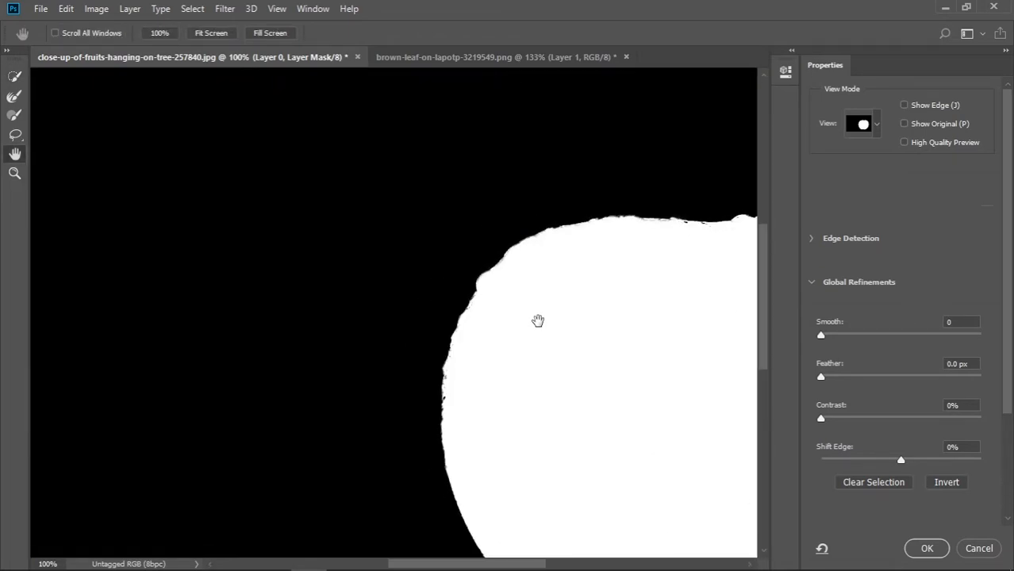
{"action": "scroll", "coordinate": [514, 306], "scroll_direction": "up", "scroll_amount": 6}
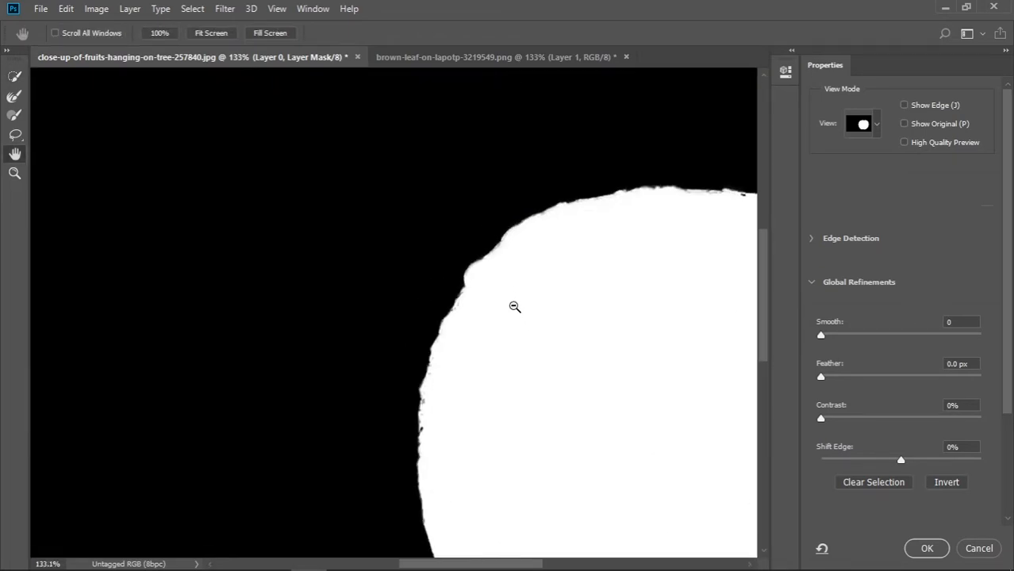
{"action": "scroll", "coordinate": [511, 301], "scroll_direction": "up", "scroll_amount": 8}
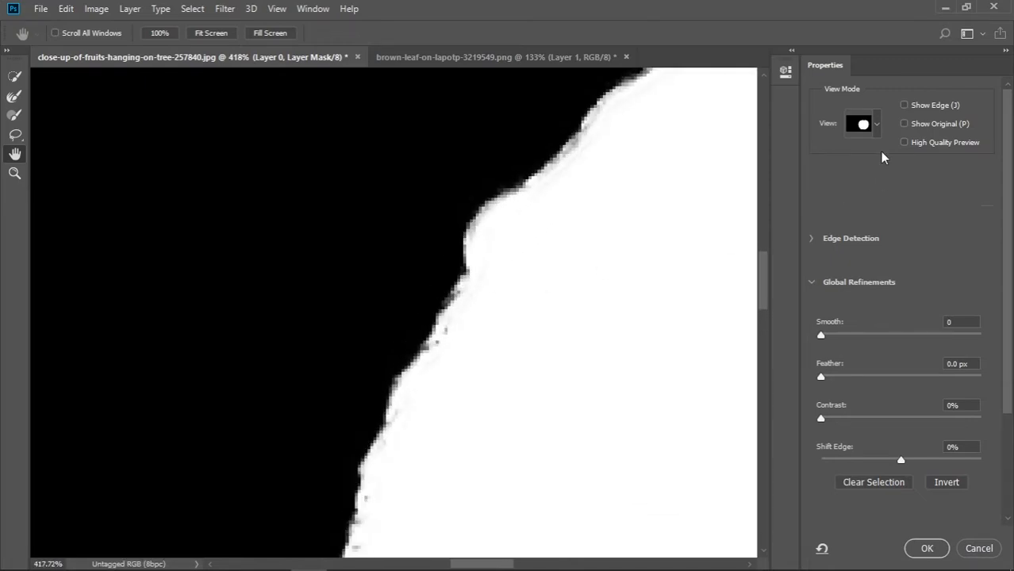
{"action": "left_click", "coordinate": [876, 125]}
{"action": "left_click", "coordinate": [879, 125]}
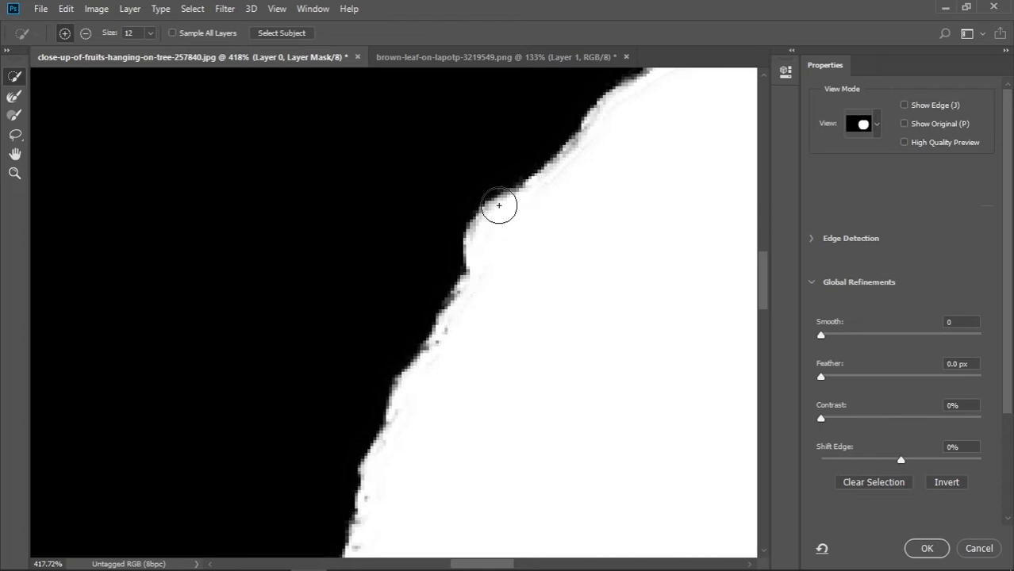
{"action": "left_click", "coordinate": [498, 206]}
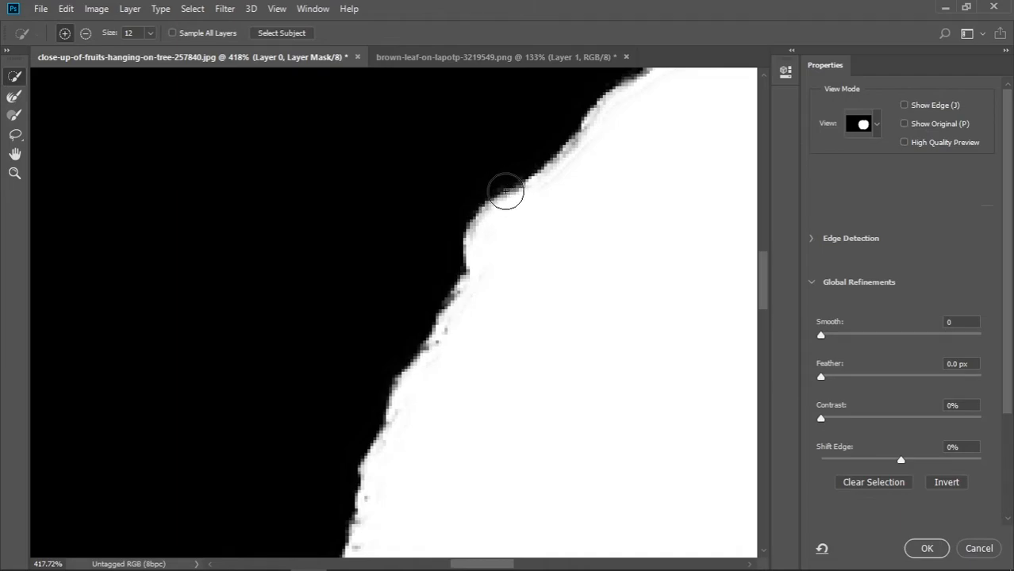
{"action": "scroll", "coordinate": [505, 192], "scroll_direction": "up", "scroll_amount": 10}
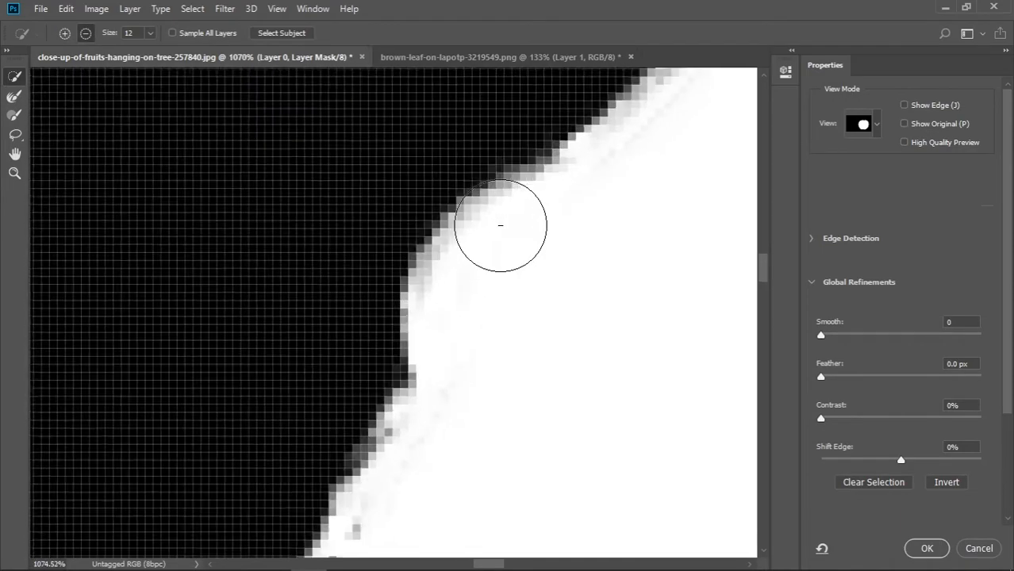
{"action": "scroll", "coordinate": [489, 190], "scroll_direction": "up", "scroll_amount": 2}
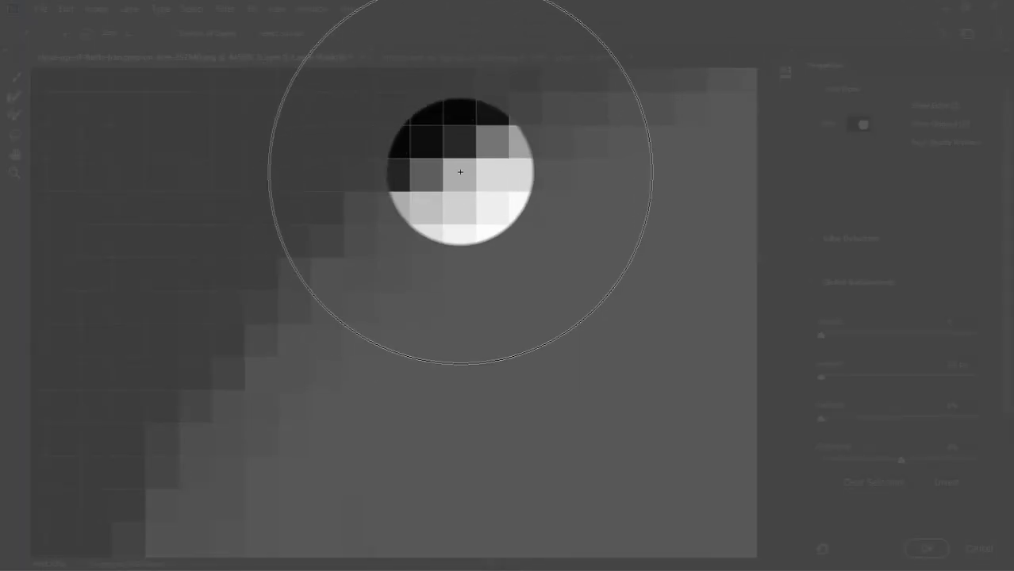
{"action": "scroll", "coordinate": [464, 195], "scroll_direction": "down", "scroll_amount": 5}
{"action": "scroll", "coordinate": [464, 204], "scroll_direction": "down", "scroll_amount": 3}
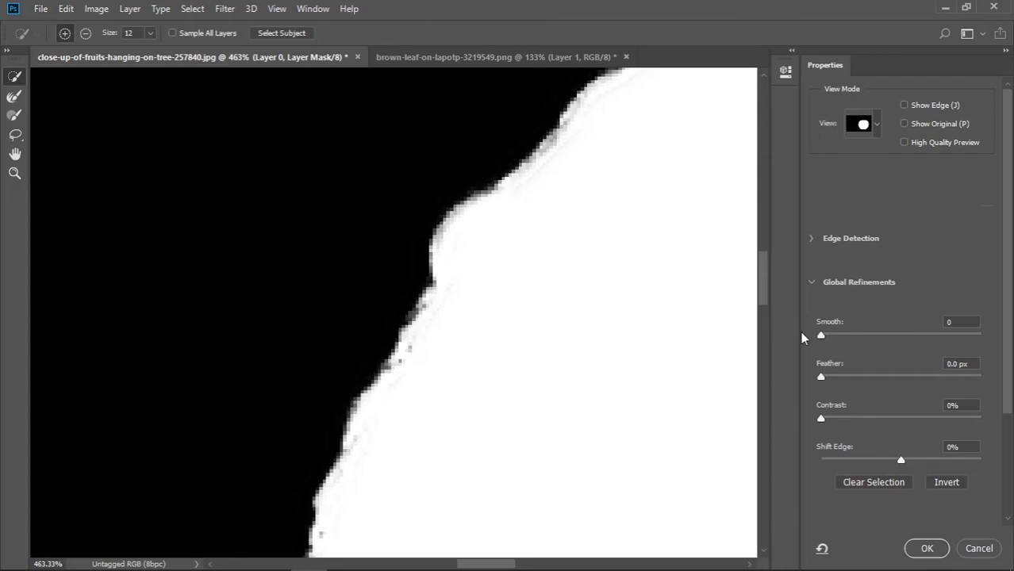
Step: Even out and soften the apple mask's edge with Smooth set to 2 and Feather set to 1.3 px
{"action": "scroll", "coordinate": [473, 214], "scroll_direction": "up", "scroll_amount": 2}
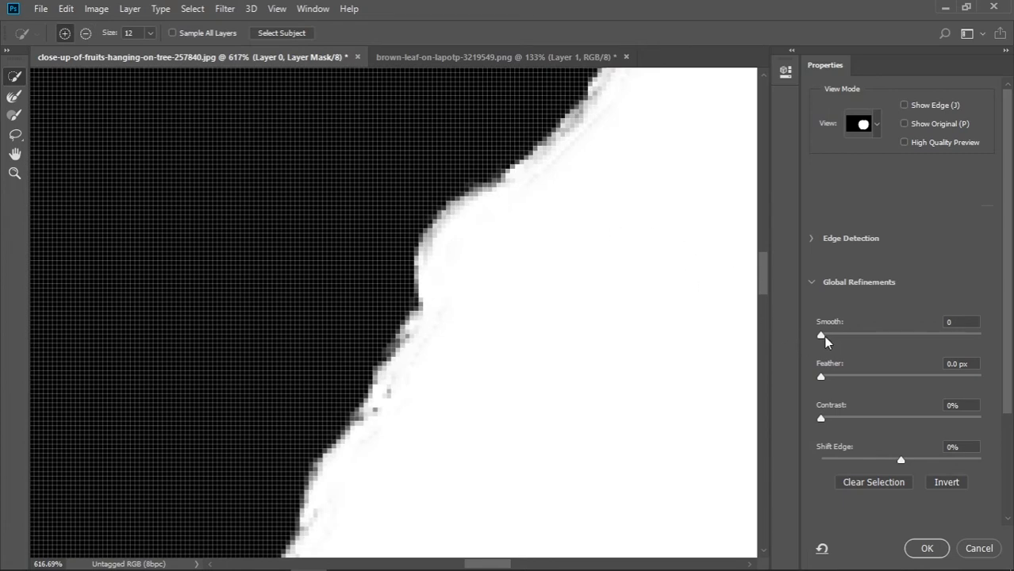
{"action": "left_click_drag", "start_coordinate": [820, 339], "coordinate": [825, 339]}
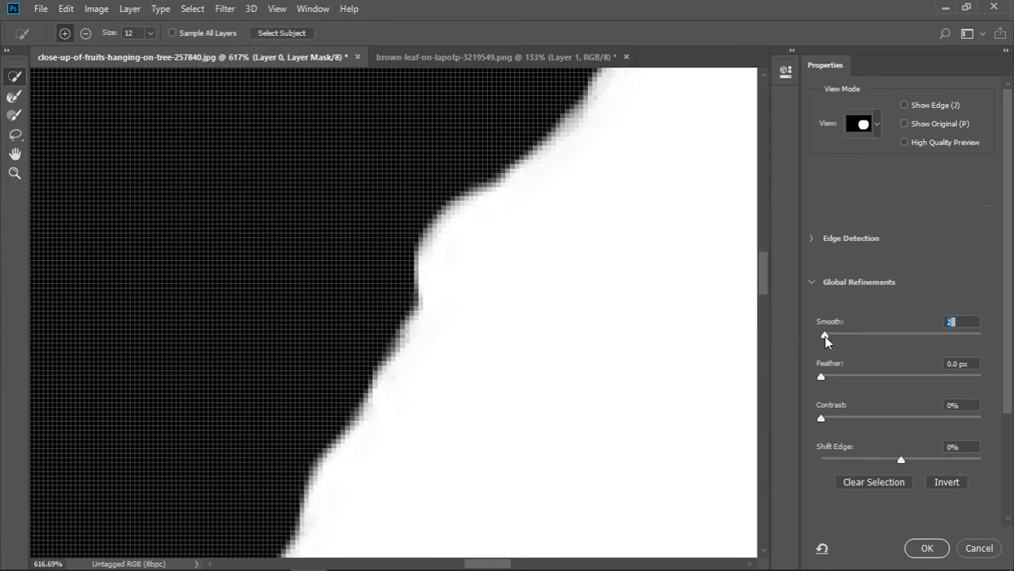
{"action": "key", "text": "ctrl+minus"}
{"action": "left_click_drag", "start_coordinate": [821, 377], "coordinate": [834, 385]}
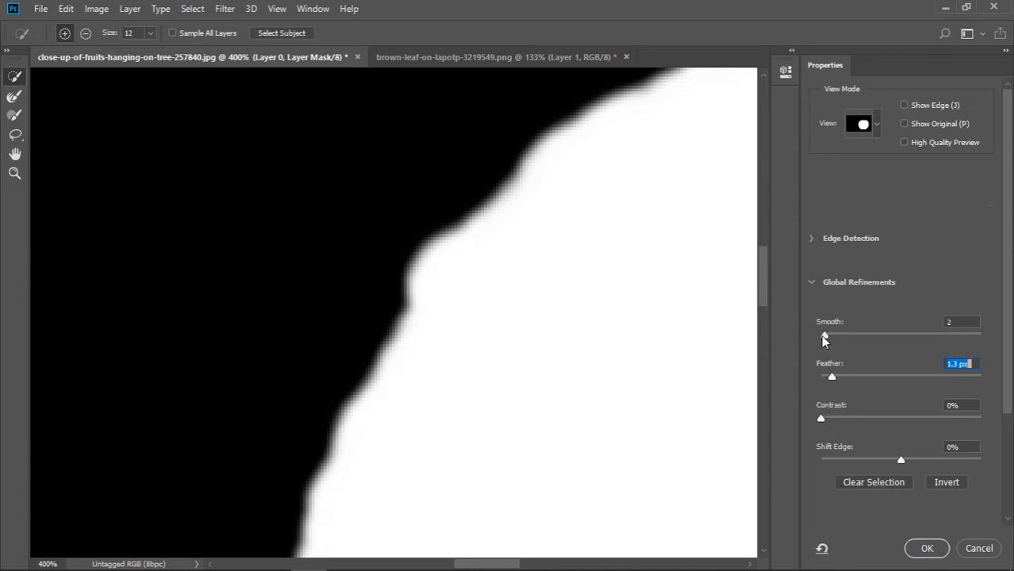
Step: Sharpen the mask's edge with Contrast at 39% and contract it with Shift Edge at -22%
{"action": "left_click", "coordinate": [822, 419]}
{"action": "left_click_drag", "start_coordinate": [822, 420], "coordinate": [871, 420]}
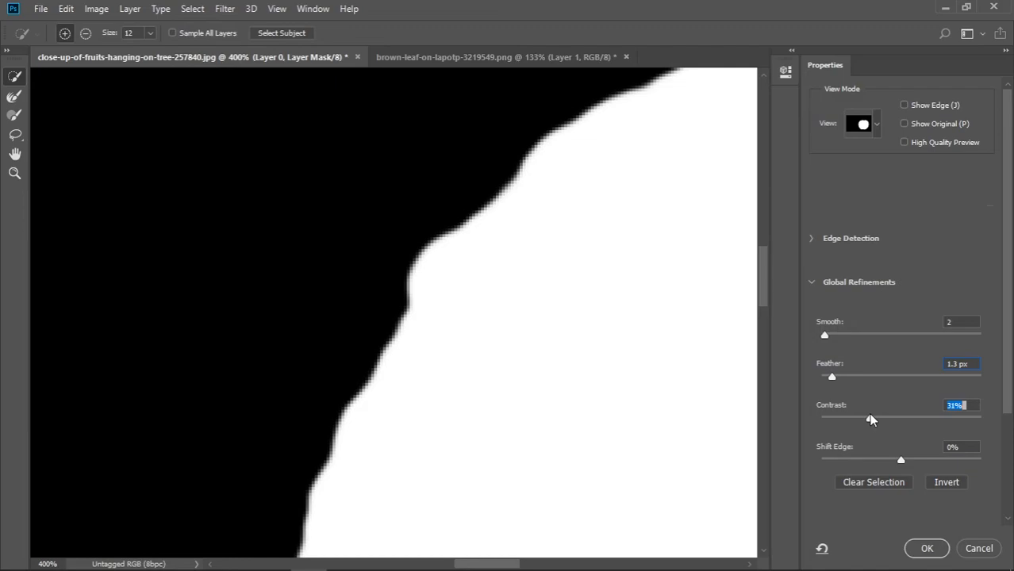
{"action": "left_click_drag", "start_coordinate": [870, 419], "coordinate": [870, 420]}
{"action": "left_click_drag", "start_coordinate": [869, 420], "coordinate": [868, 420]}
{"action": "left_click_drag", "start_coordinate": [868, 413], "coordinate": [882, 419]}
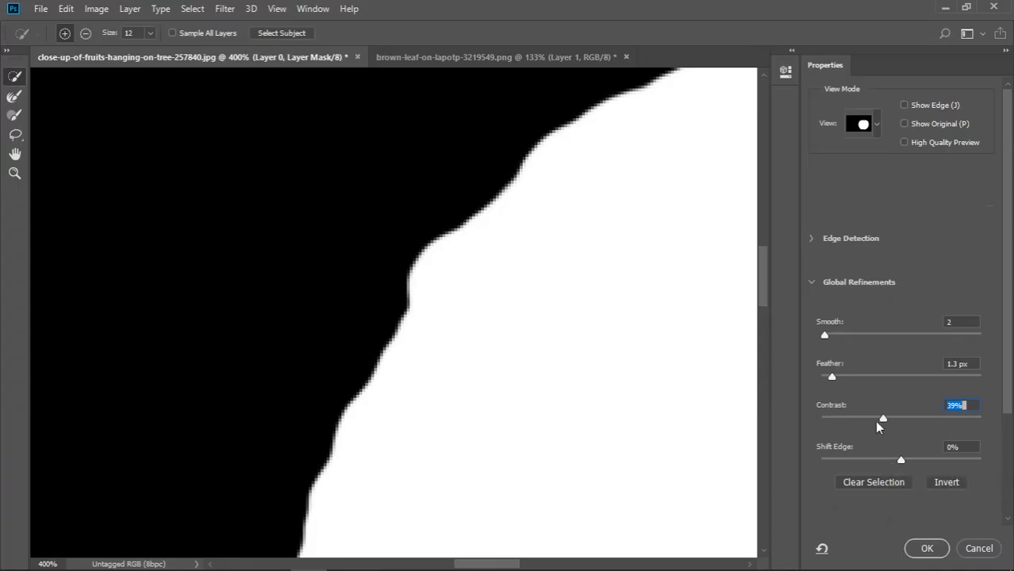
{"action": "left_click_drag", "start_coordinate": [899, 459], "coordinate": [884, 460]}
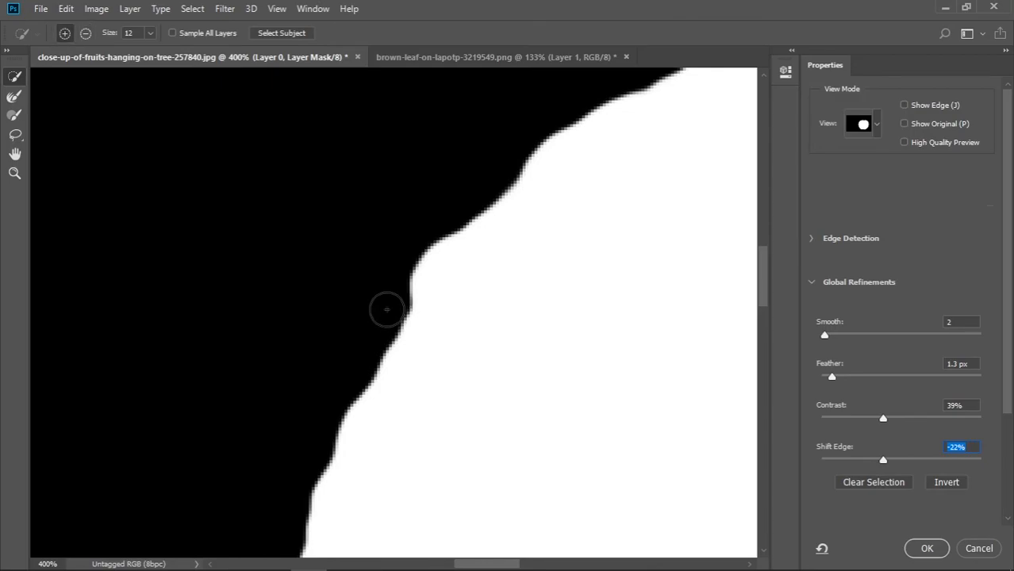
{"action": "scroll", "coordinate": [387, 310], "scroll_direction": "down", "scroll_amount": 1}
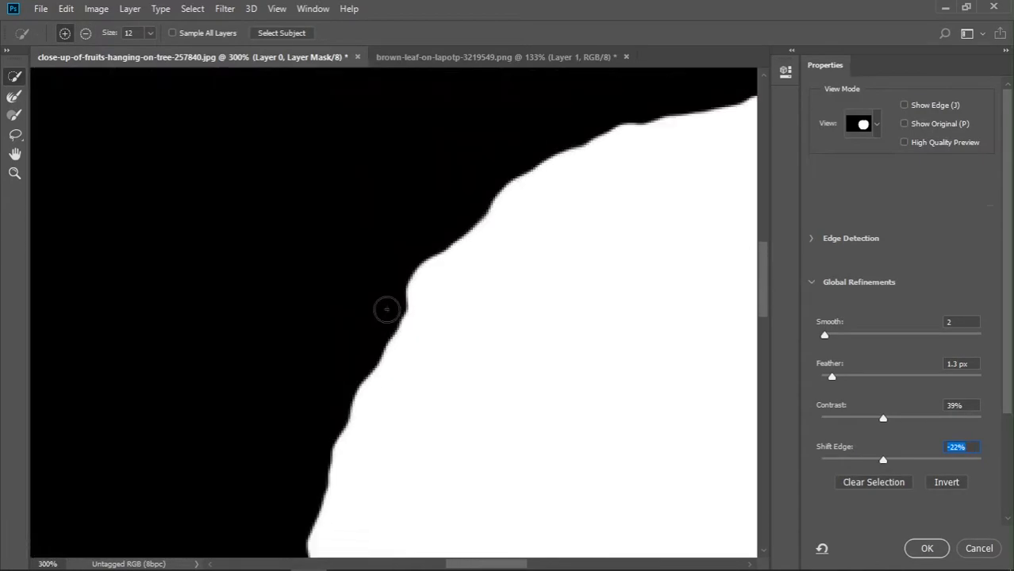
{"action": "scroll", "coordinate": [387, 309], "scroll_direction": "down", "scroll_amount": 4}
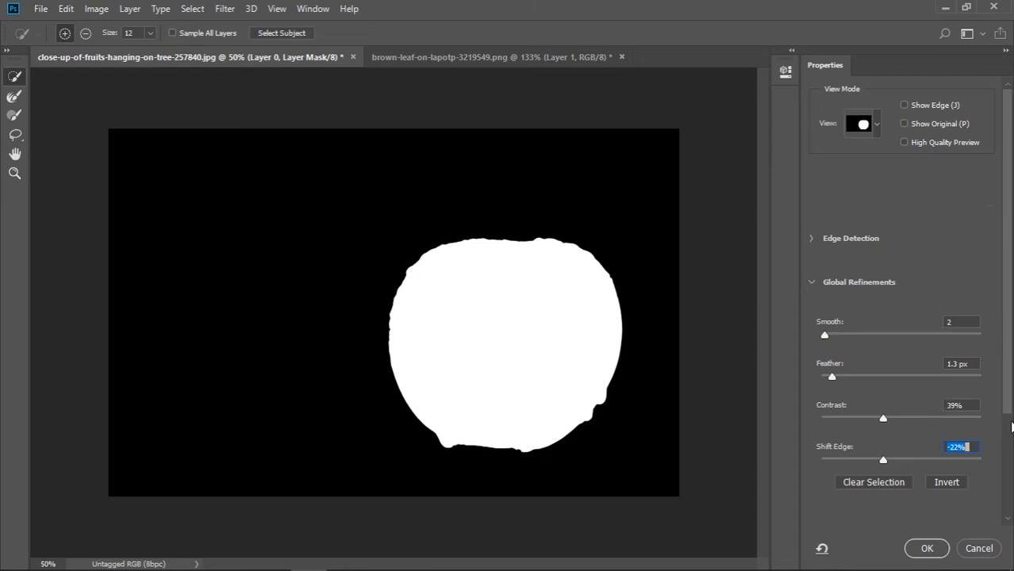
Step: Output the refined mask to New Layer with Layer Mask and close the mask's floating Properties
{"action": "left_click_drag", "start_coordinate": [1008, 382], "coordinate": [1004, 500]}
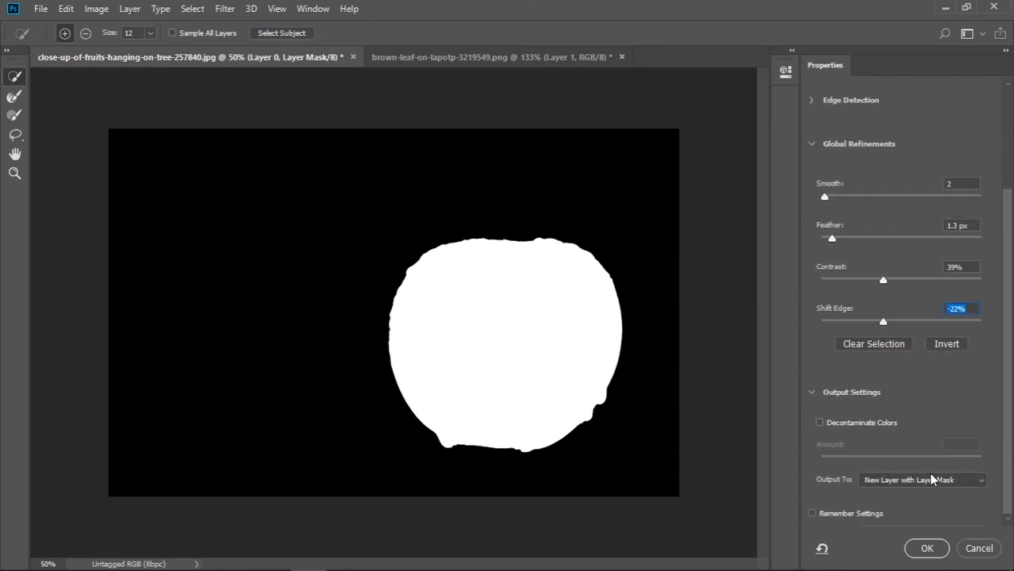
{"action": "left_click", "coordinate": [901, 481]}
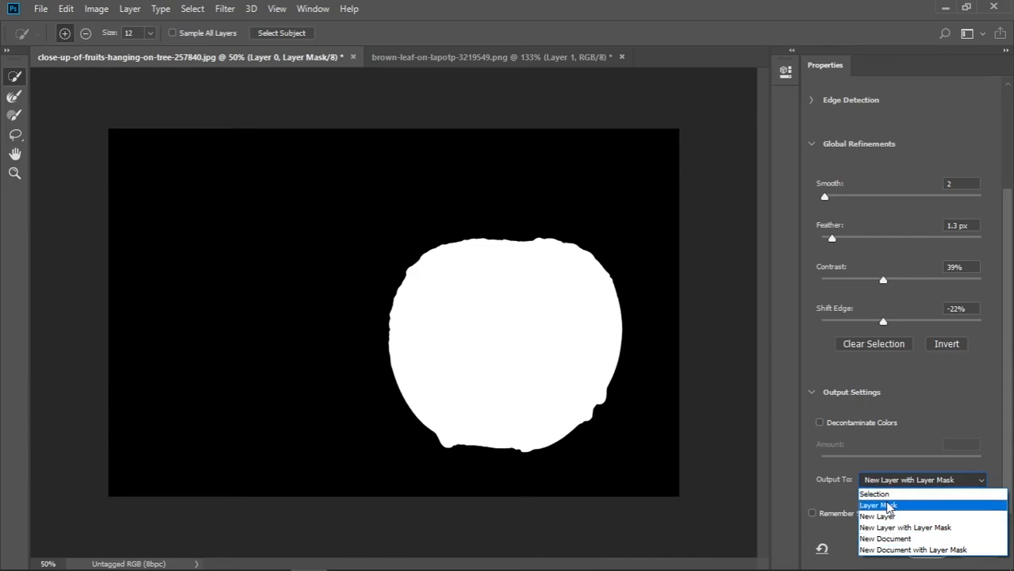
{"action": "left_click", "coordinate": [897, 528]}
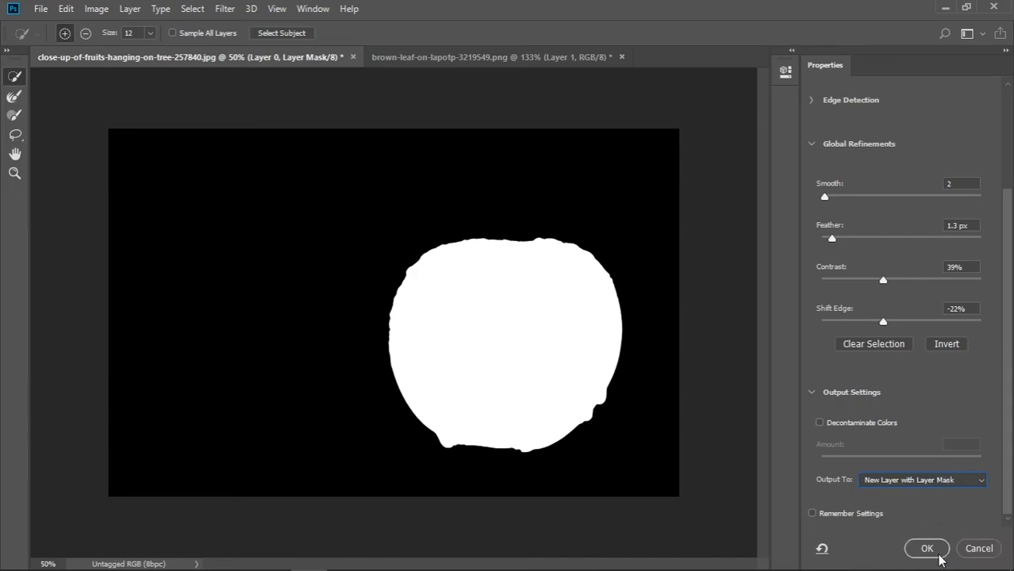
{"action": "left_click", "coordinate": [930, 549]}
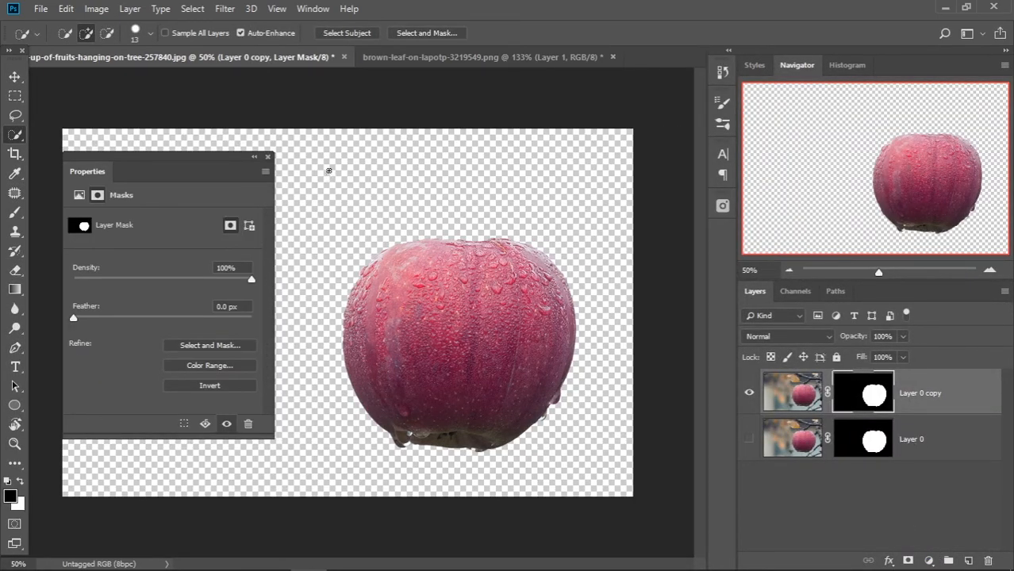
{"action": "left_click", "coordinate": [268, 157]}
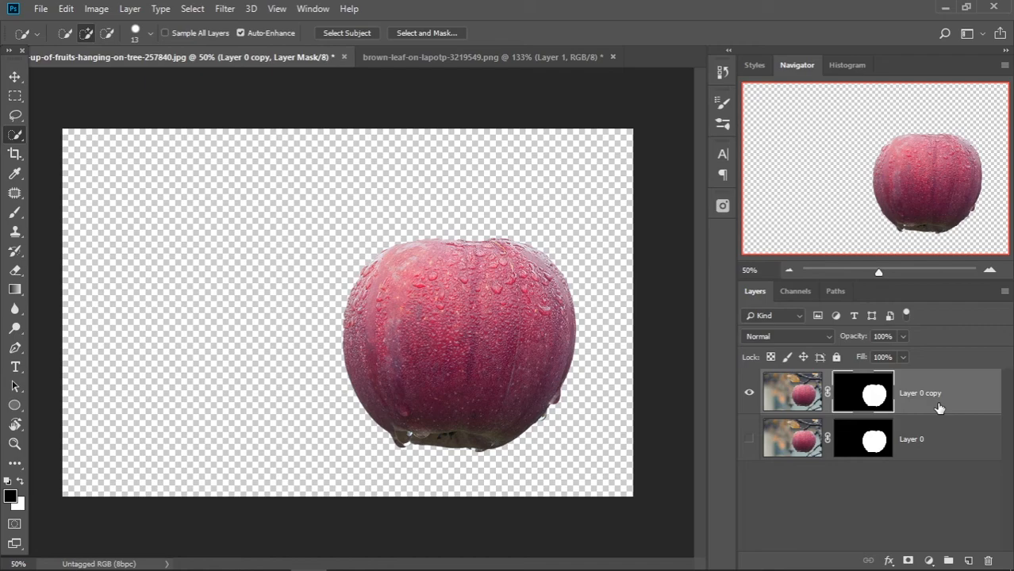
{"action": "right_click", "coordinate": [15, 135]}
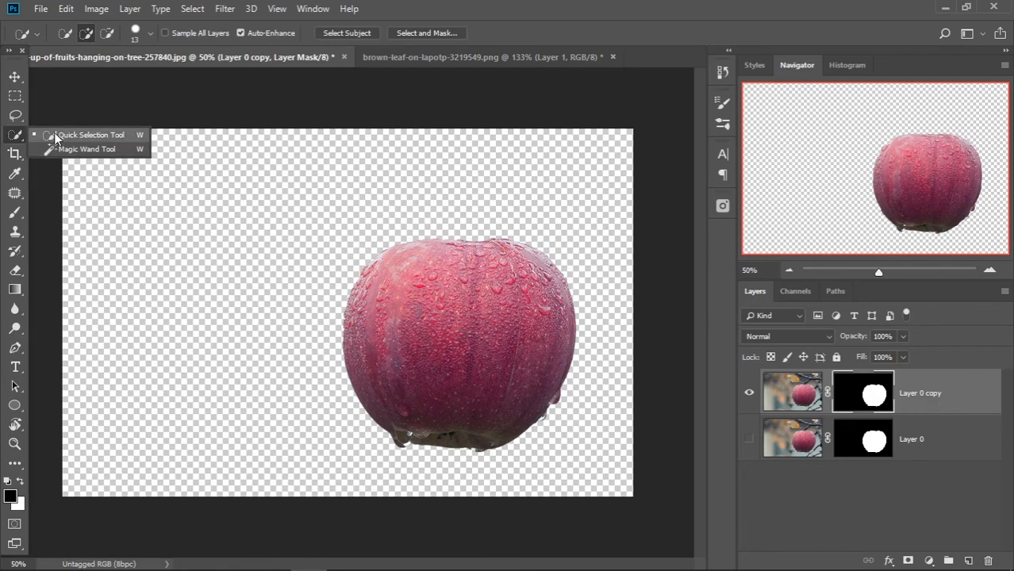
{"action": "left_click", "coordinate": [15, 348]}
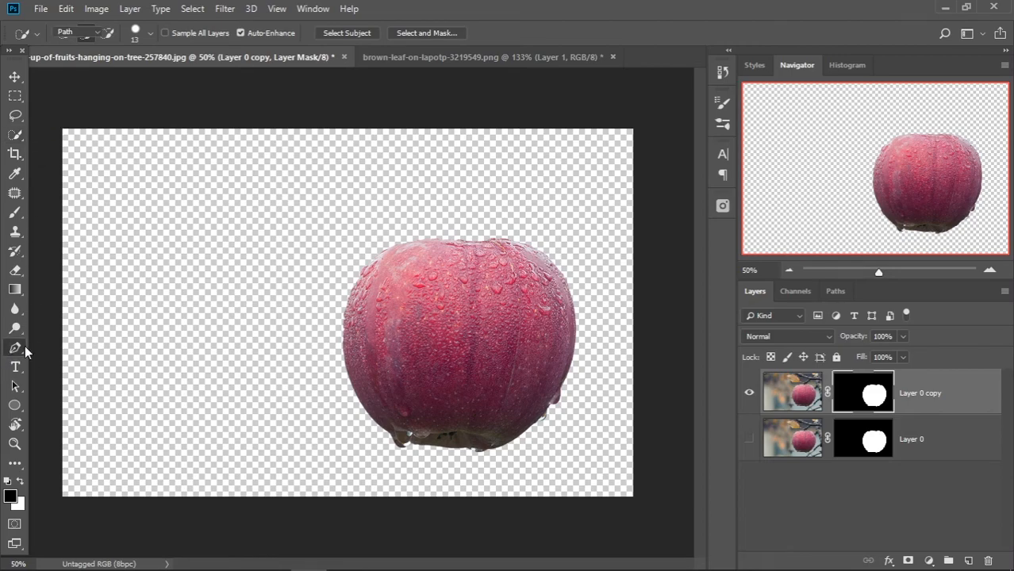
{"action": "right_click", "coordinate": [26, 349]}
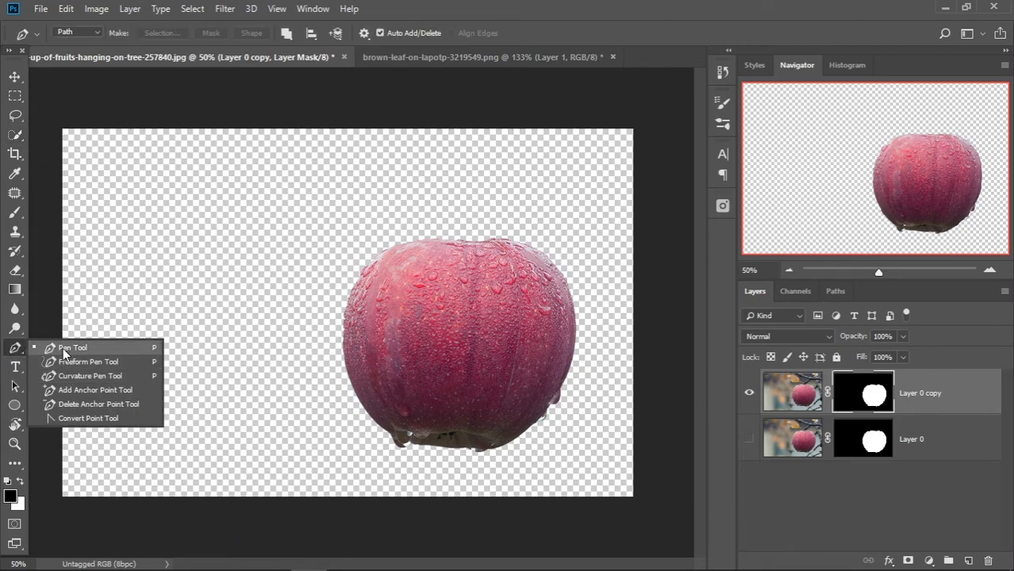
{"action": "left_click", "coordinate": [17, 136]}
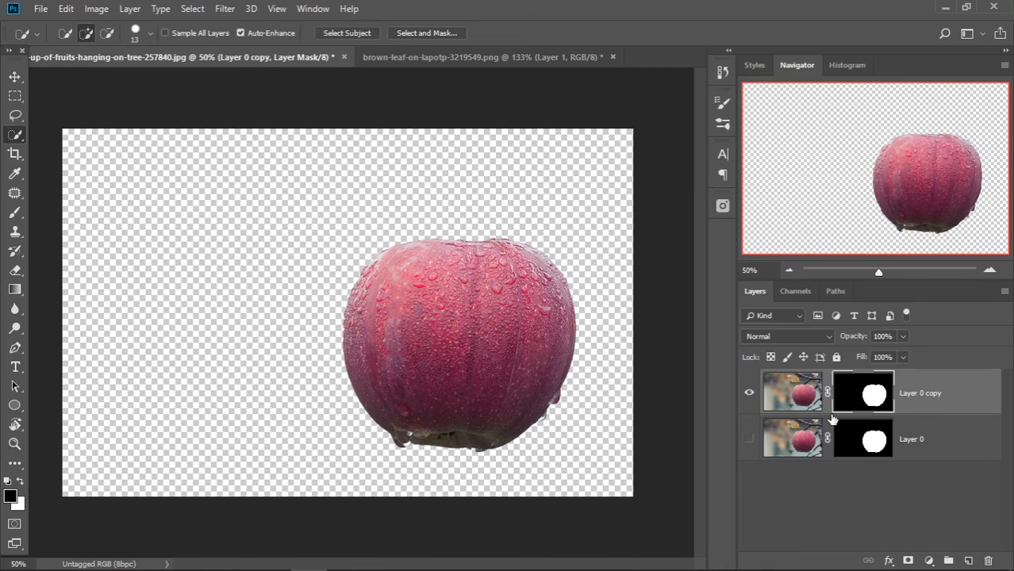
Step: Make the image of Layer 0 copy active instead of its mask
{"action": "left_click", "coordinate": [798, 399]}
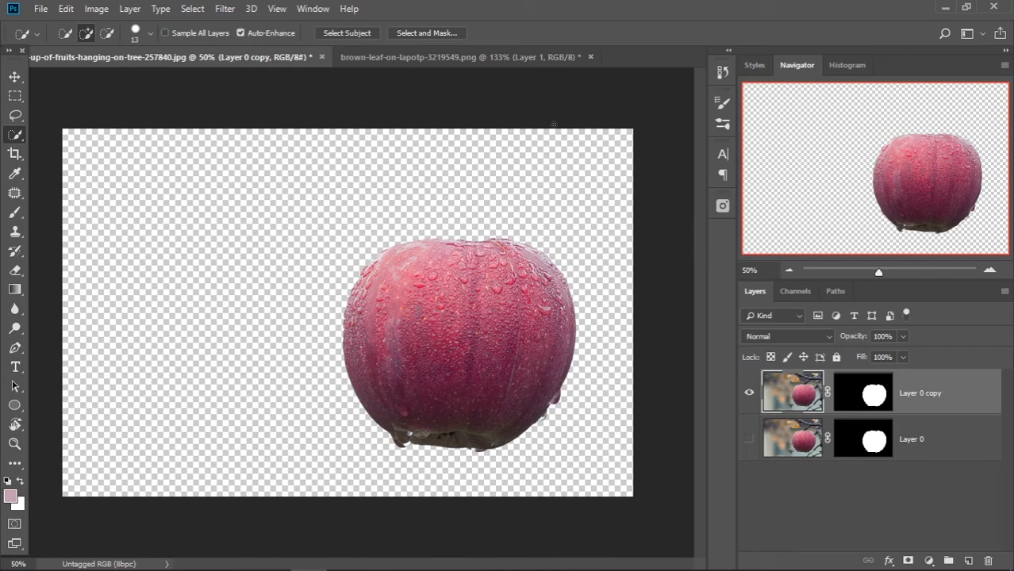
Step: Copy the masked apple layer into the brown-leaf-on-lapotp-3219549.png document, above the laptop and mug photo
{"action": "left_click_drag", "start_coordinate": [535, 67], "coordinate": [530, 287]}
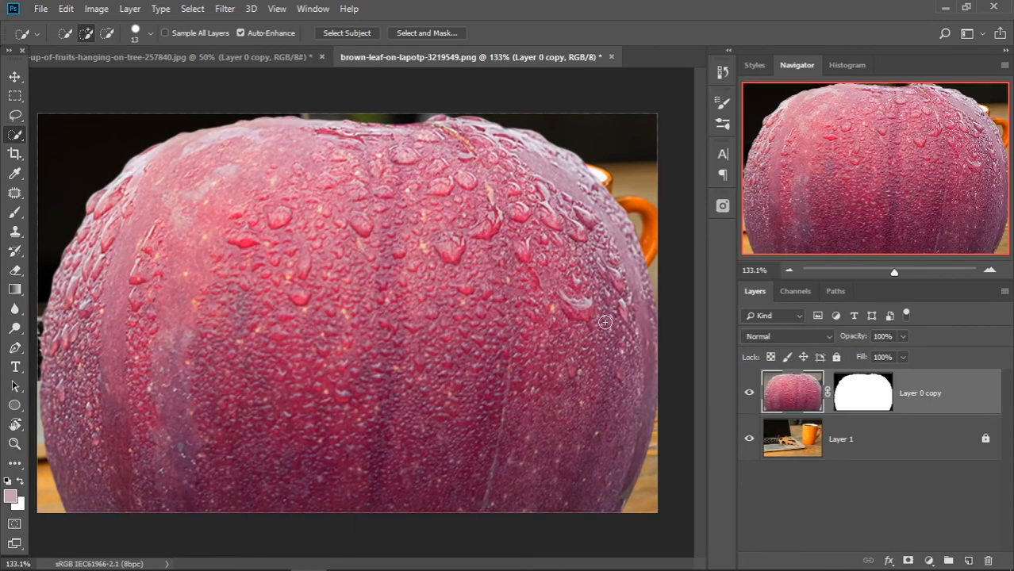
{"action": "scroll", "coordinate": [530, 323], "scroll_direction": "down", "scroll_amount": 5}
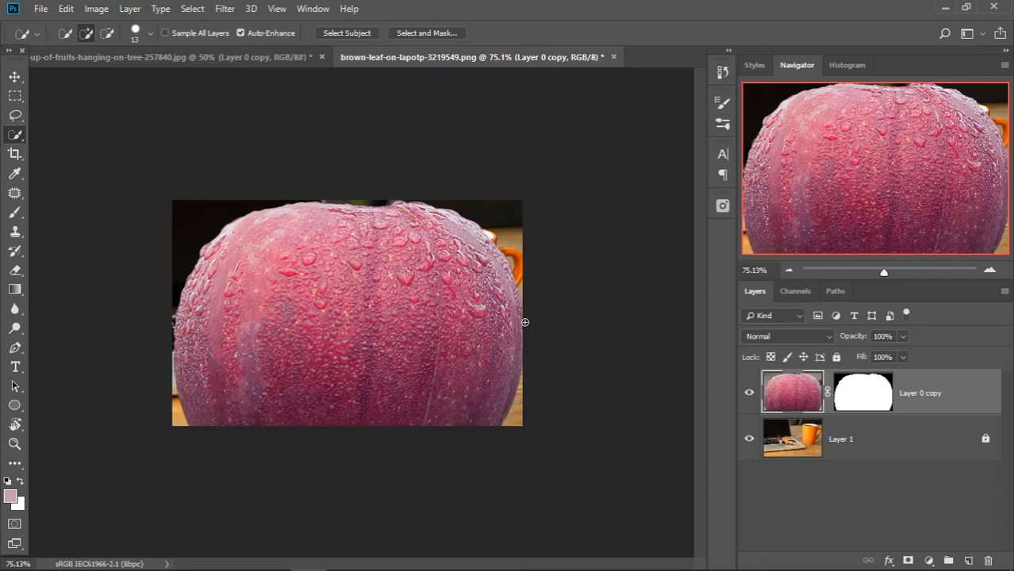
Step: Scale the apple layer down proportionally to about 44% and move it in front of the orange mug with Free Transform
{"action": "key", "text": "ctrl+t"}
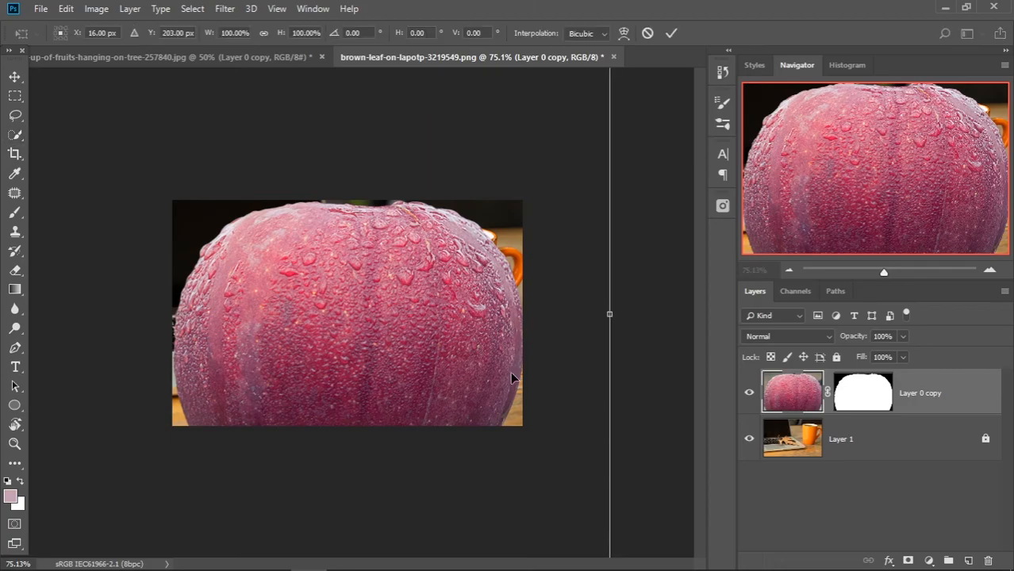
{"action": "scroll", "coordinate": [509, 370], "scroll_direction": "down", "scroll_amount": 3}
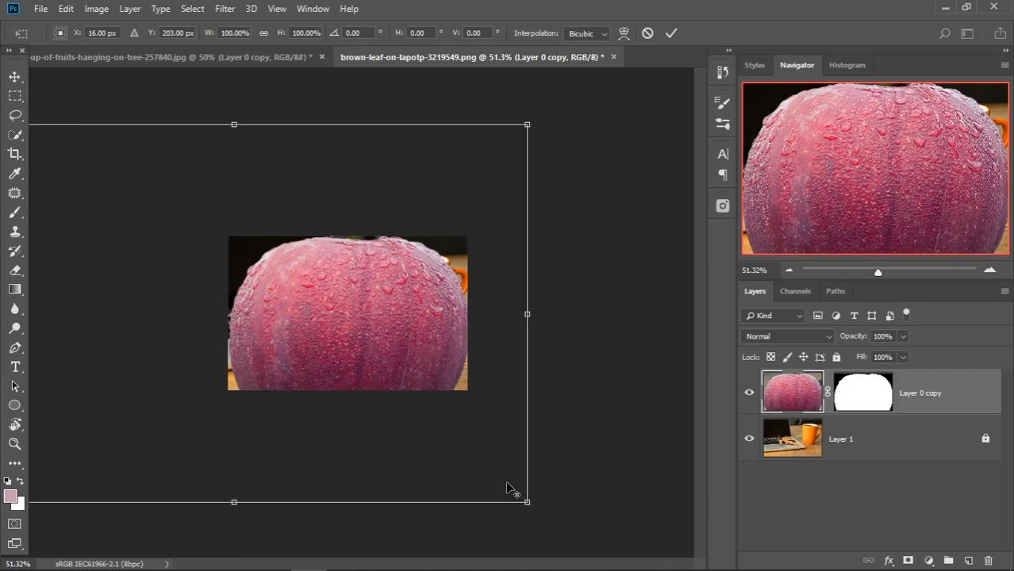
{"action": "left_click_drag", "start_coordinate": [526, 500], "coordinate": [379, 366]}
{"action": "left_click_drag", "start_coordinate": [274, 312], "coordinate": [397, 325]}
{"action": "scroll", "coordinate": [412, 326], "scroll_direction": "up", "scroll_amount": 2}
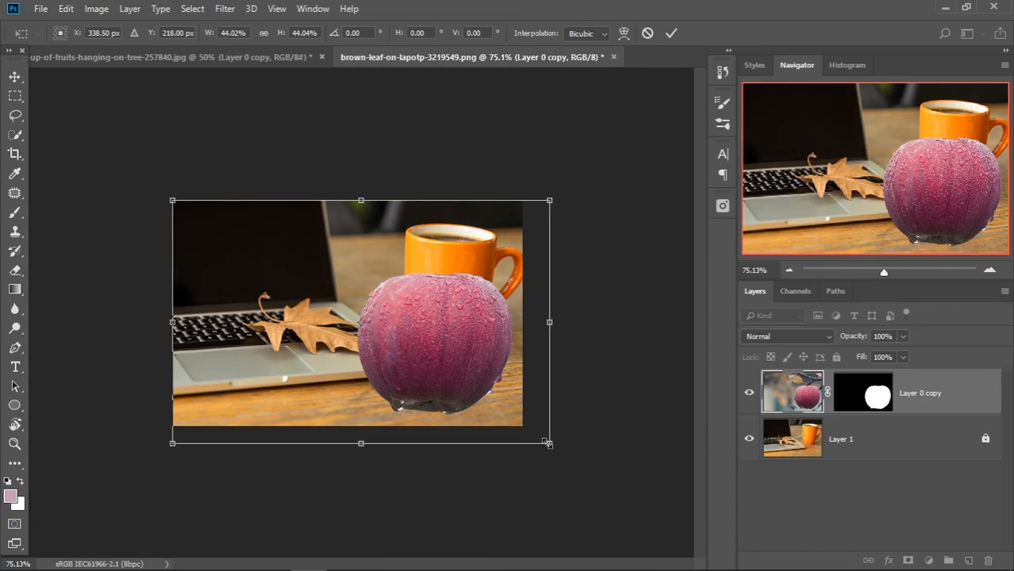
Step: Shrink the apple a little further, set it lower on the table just below the mug, and apply the transform
{"action": "left_click_drag", "start_coordinate": [542, 438], "coordinate": [522, 423]}
{"action": "left_click_drag", "start_coordinate": [430, 338], "coordinate": [461, 364]}
{"action": "left_click", "coordinate": [671, 33]}
{"action": "key", "text": "w"}
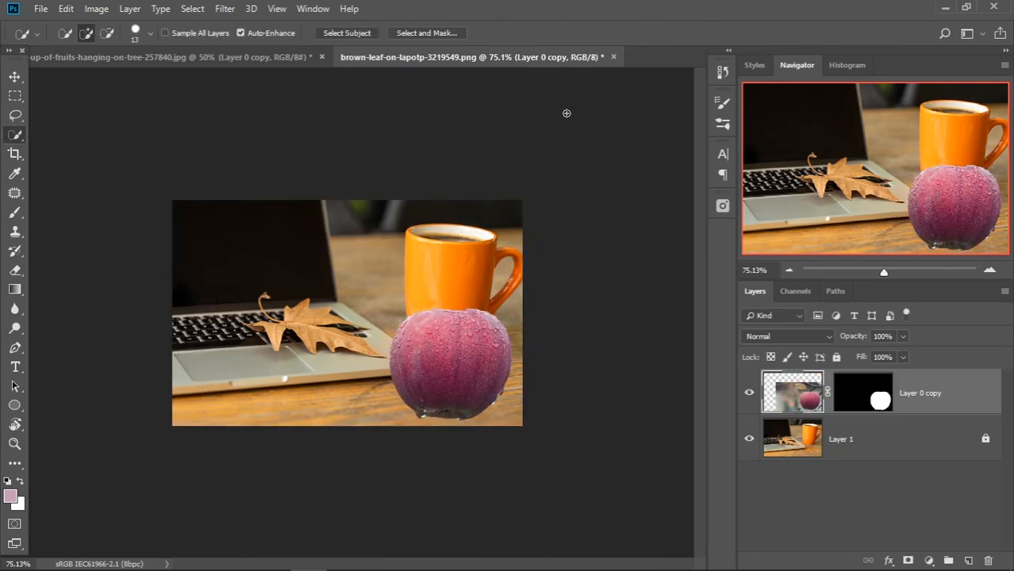